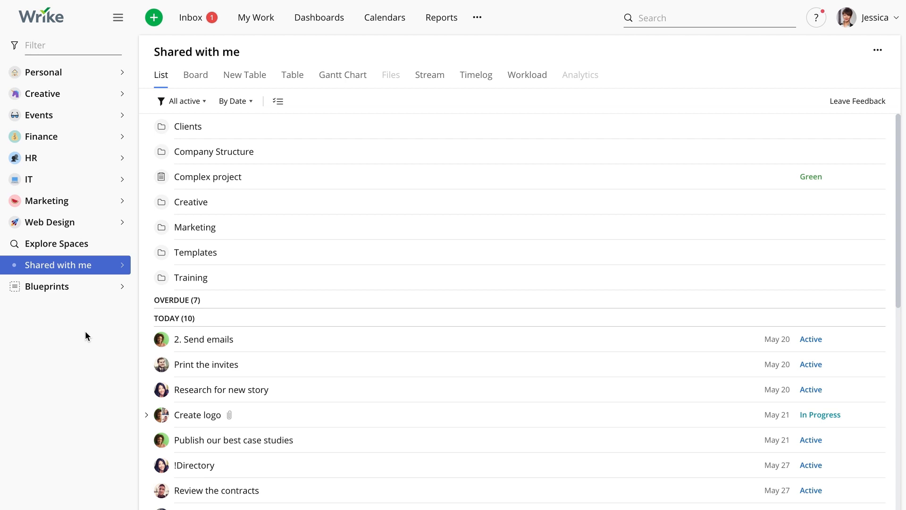
- Open the "Initial Draft of Content" message in the Inbox and reply "Will do Today!", mentioning the colleague who requested the review
click(199, 32)
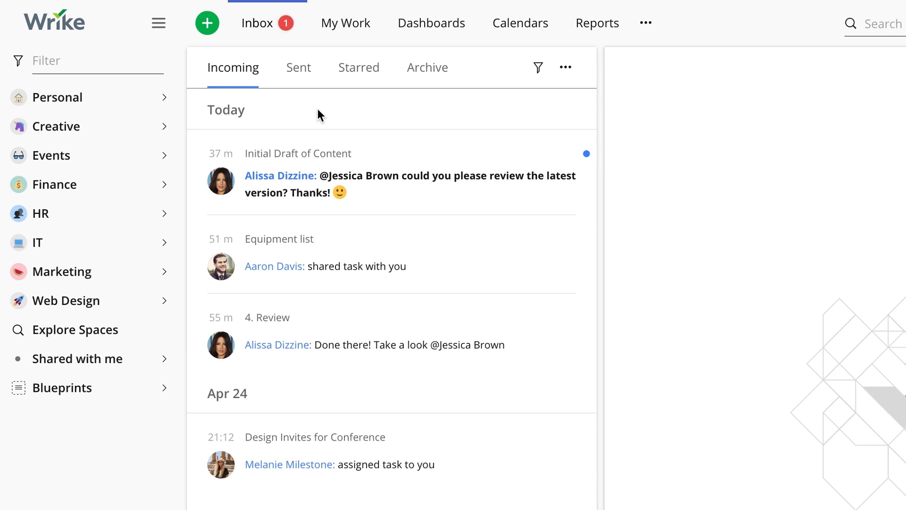
click(409, 198)
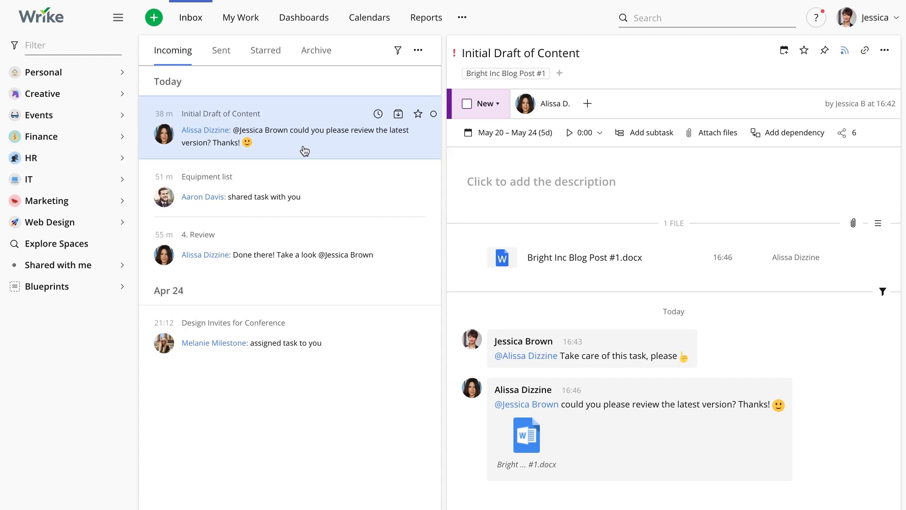
click(552, 464)
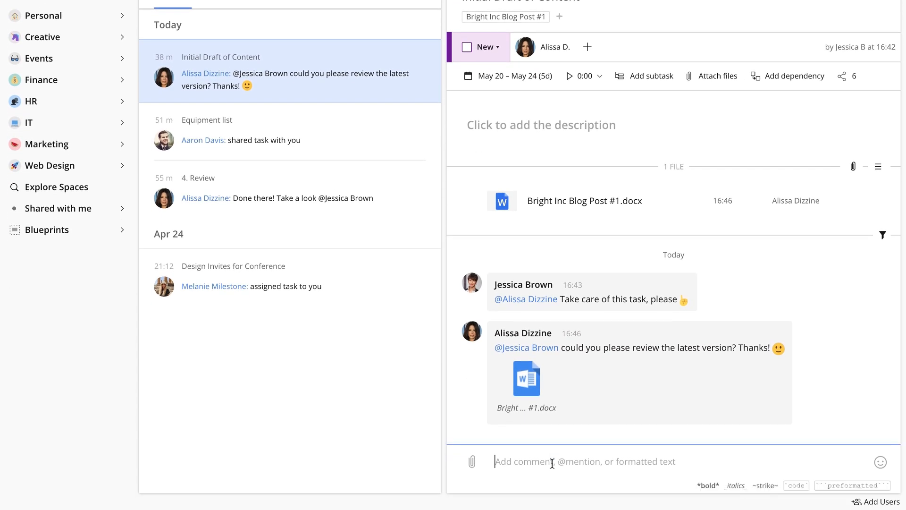
text(@alis)
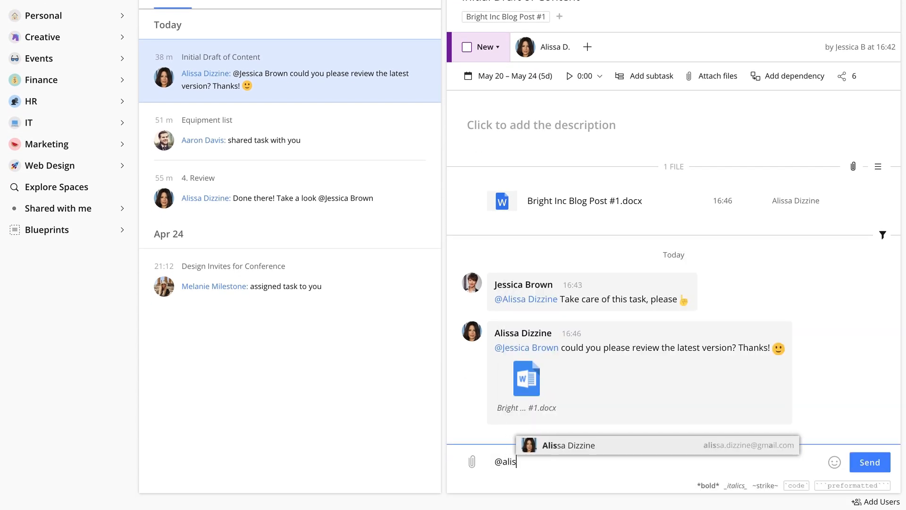
key(Return)
text(Will do Today!)
key(Return)
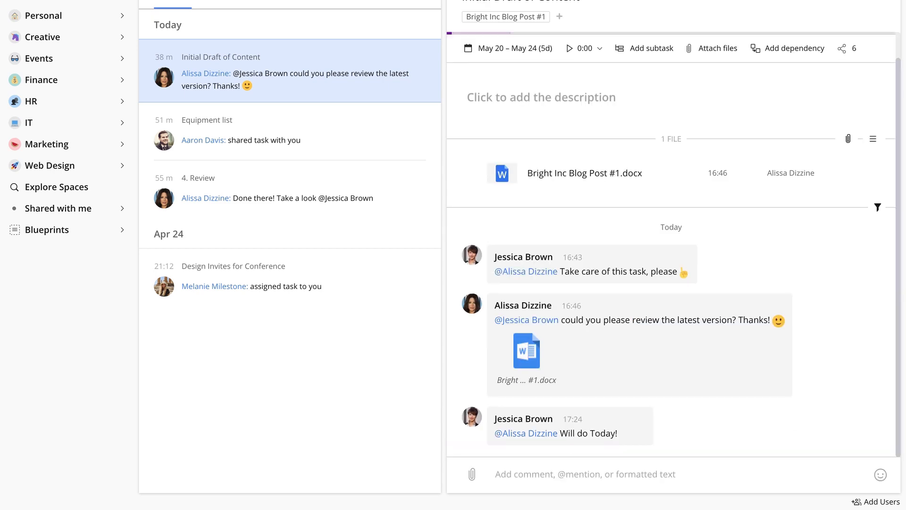
- Review the sent, starred and archived items of the Inbox
click(225, 0)
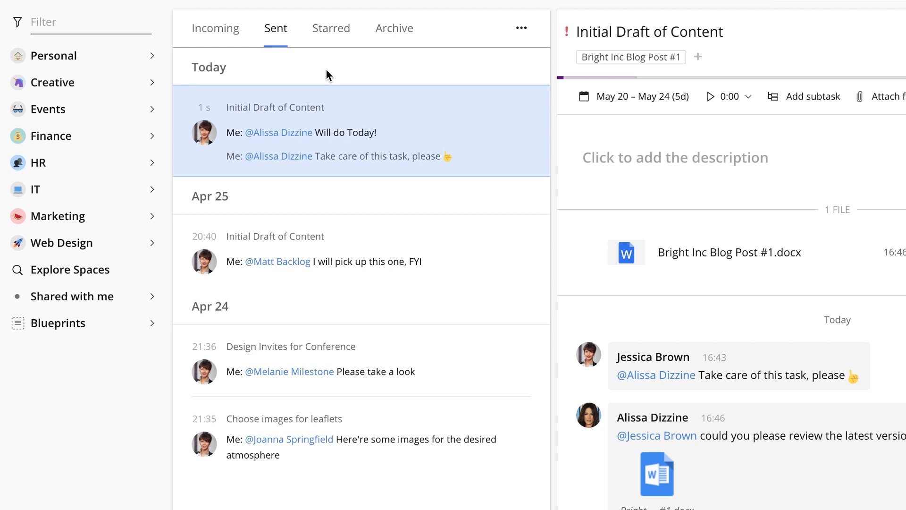
click(332, 37)
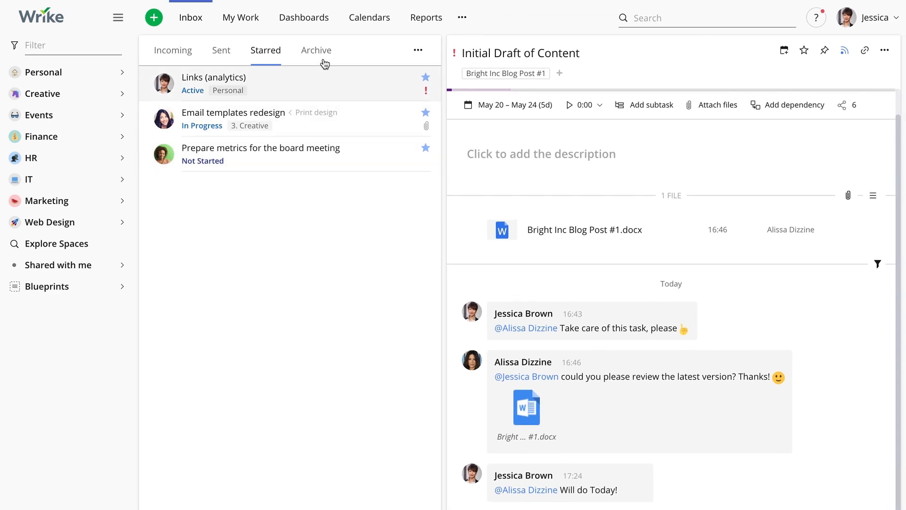
click(319, 32)
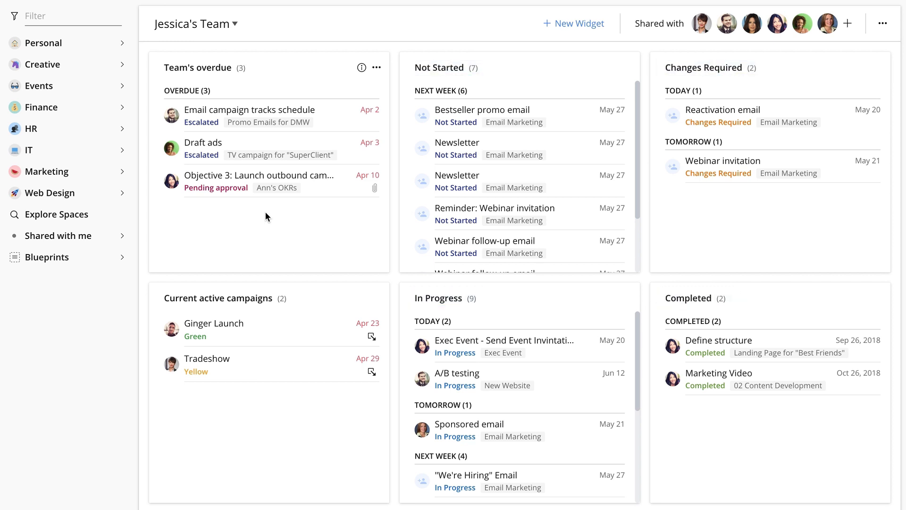
- Change the status of the overdue task "Objective 3: Launch outbound campaign" to Design approved and close the task
click(307, 193)
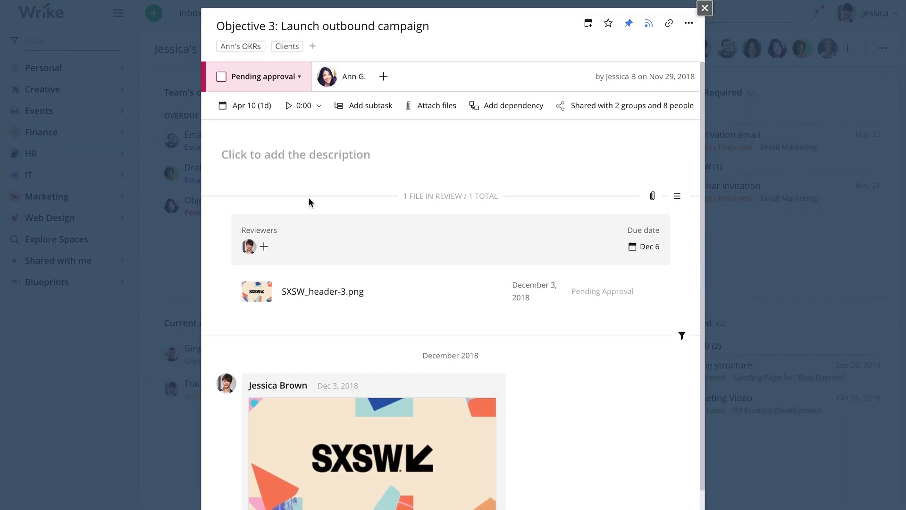
click(283, 91)
click(293, 232)
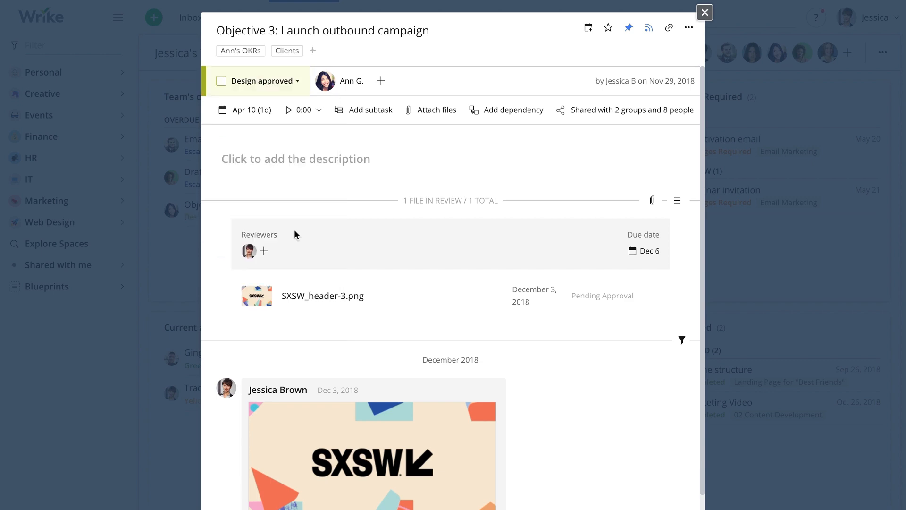
click(705, 14)
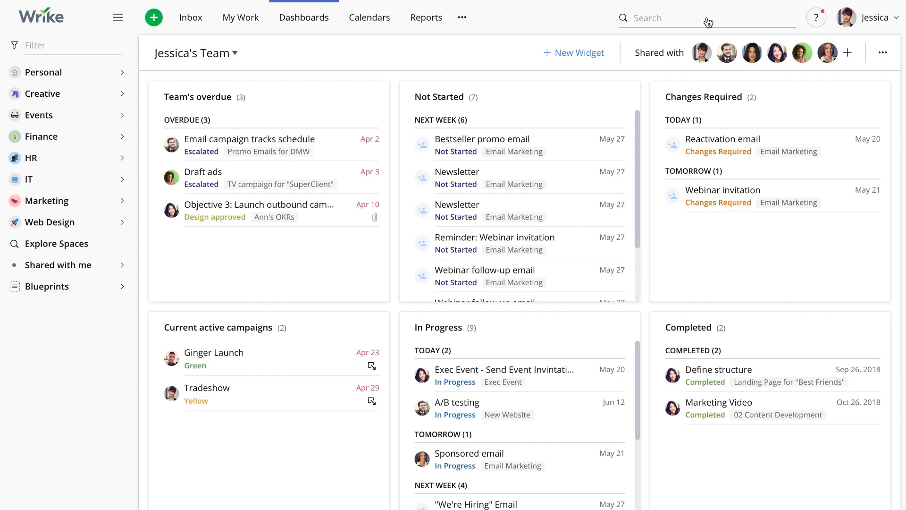
- On the My Team Tasks dashboard, move the "[Email] - Campaign About Screen S..." task from Intake Folder to the adjacent teammate's widget
click(199, 63)
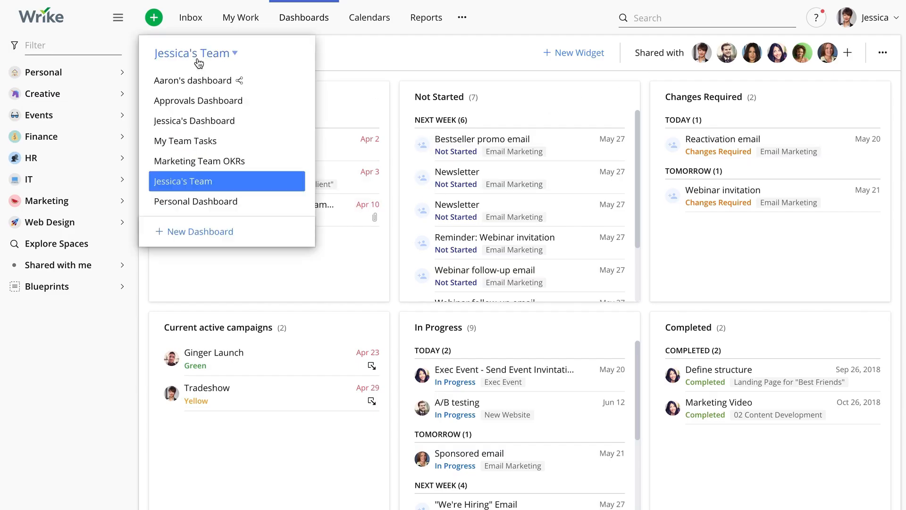
click(228, 147)
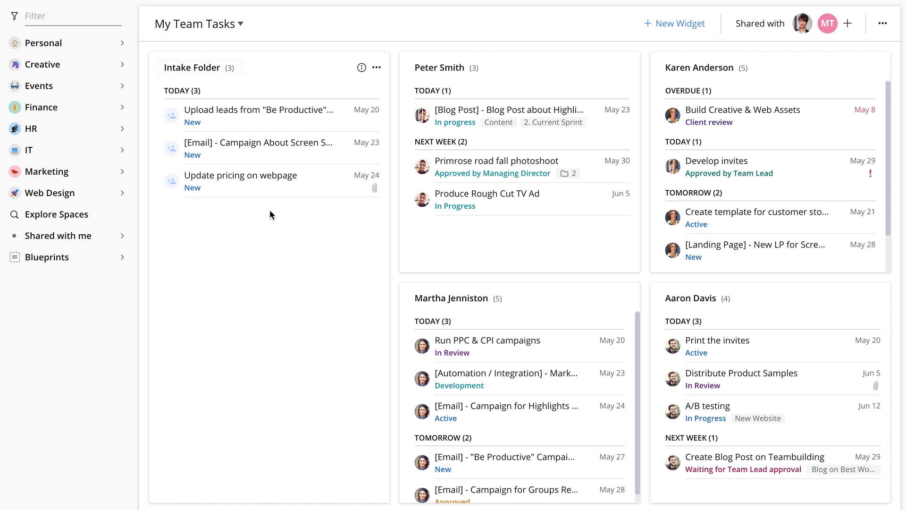
drag(304, 158, 500, 133)
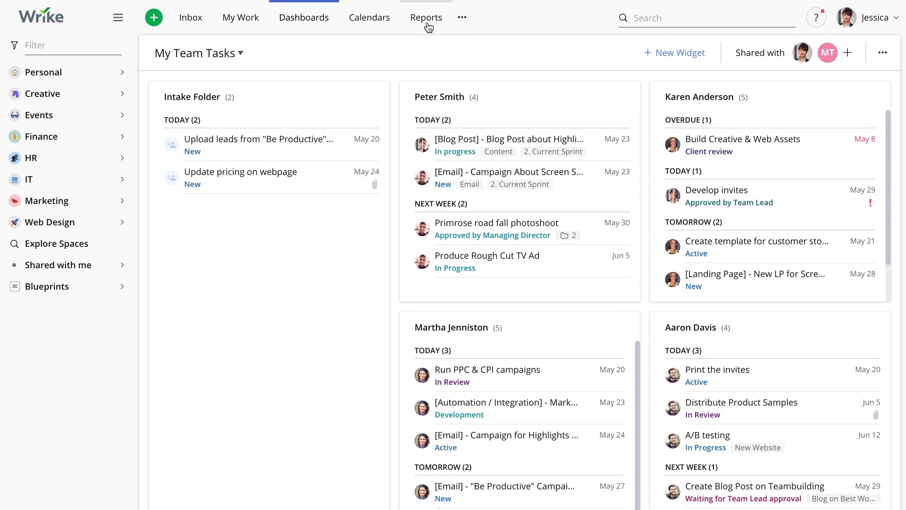
- Open the "!!! Report by client" report and check the delivery schedule of its subscription
click(427, 19)
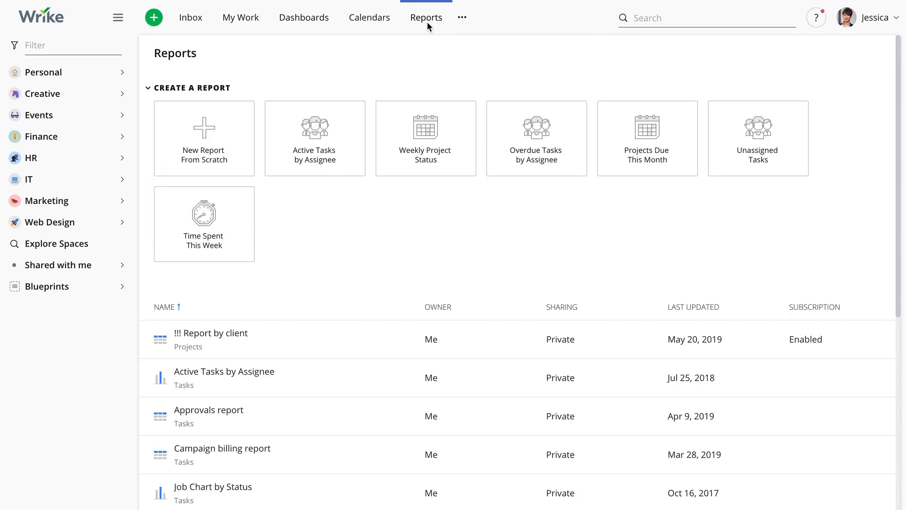
click(287, 334)
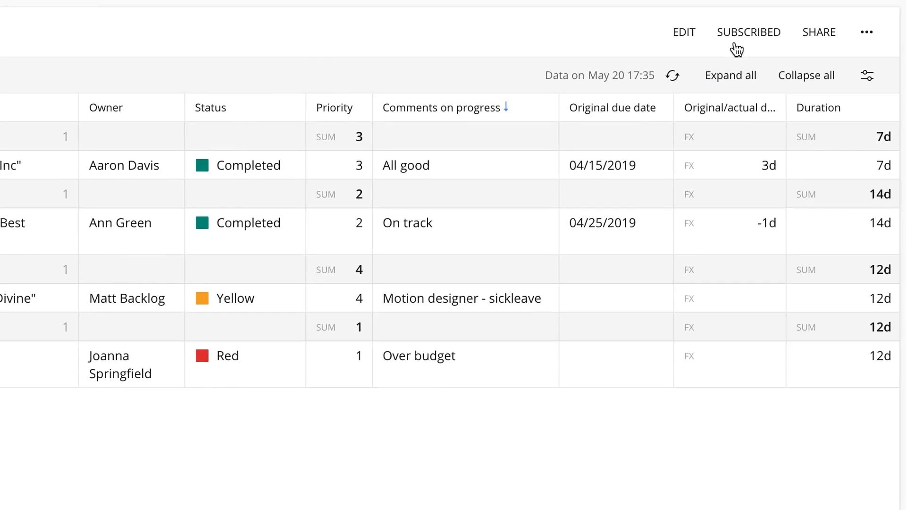
click(737, 40)
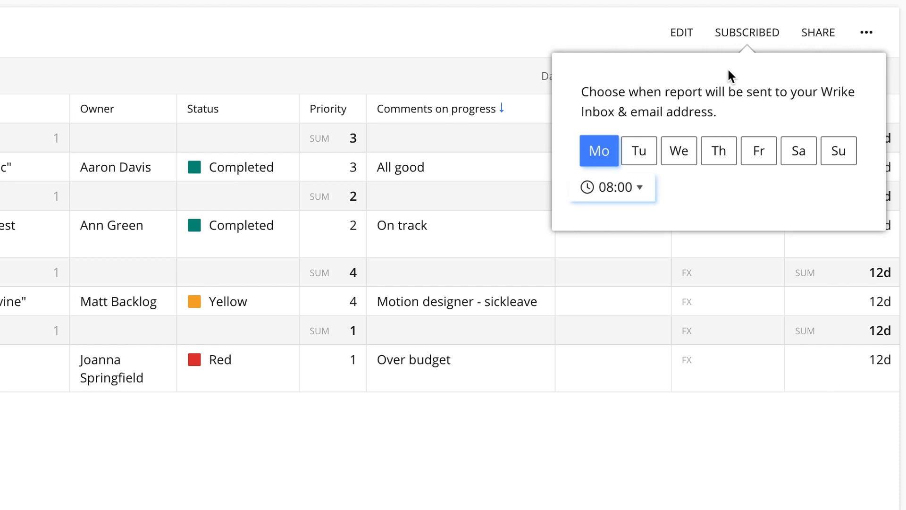
click(251, 459)
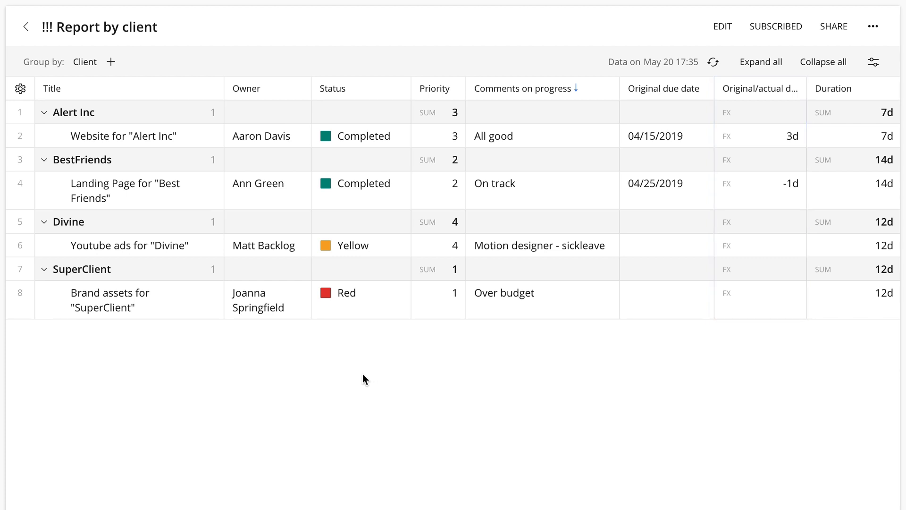
- Hide the Duration column in the client report and show the Time Spent column
click(22, 91)
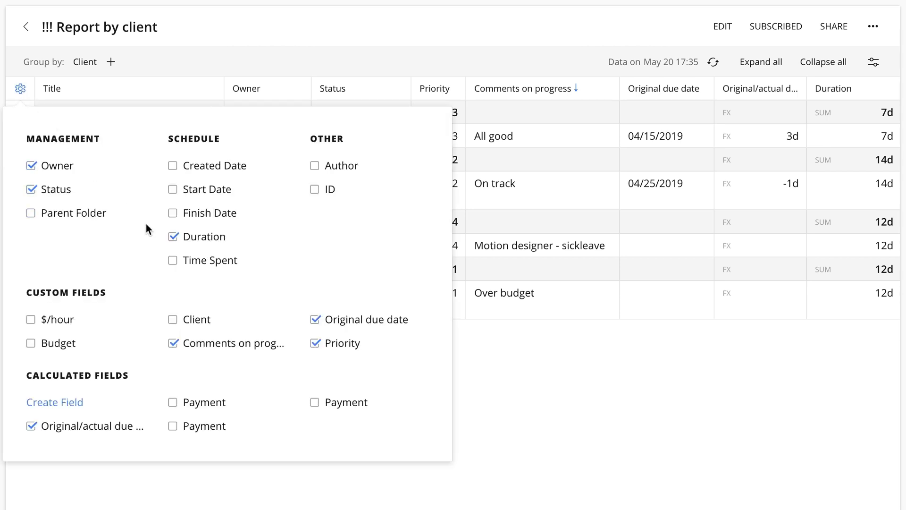
click(172, 237)
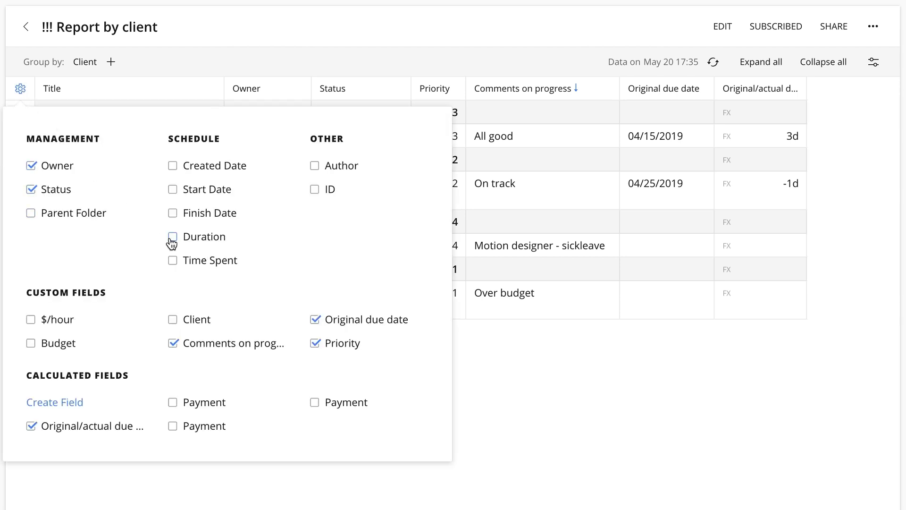
click(173, 260)
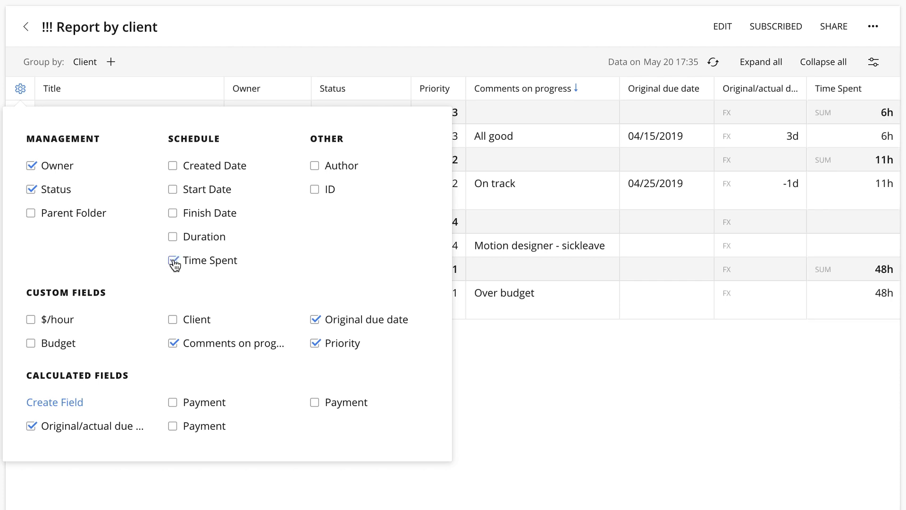
click(475, 355)
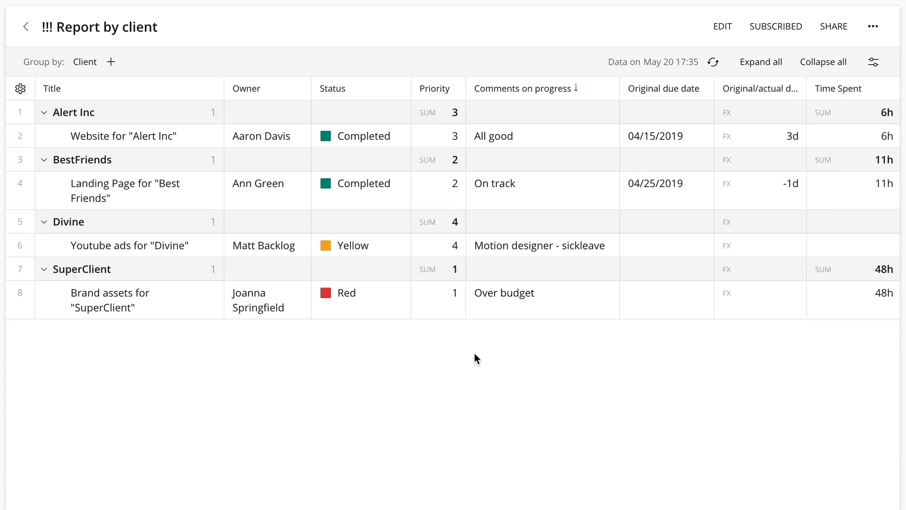
- Create a project named "Promo Campaign for Star Inc." in the Marketing space with Default Workflow and the List view
mouse_move(5, 349)
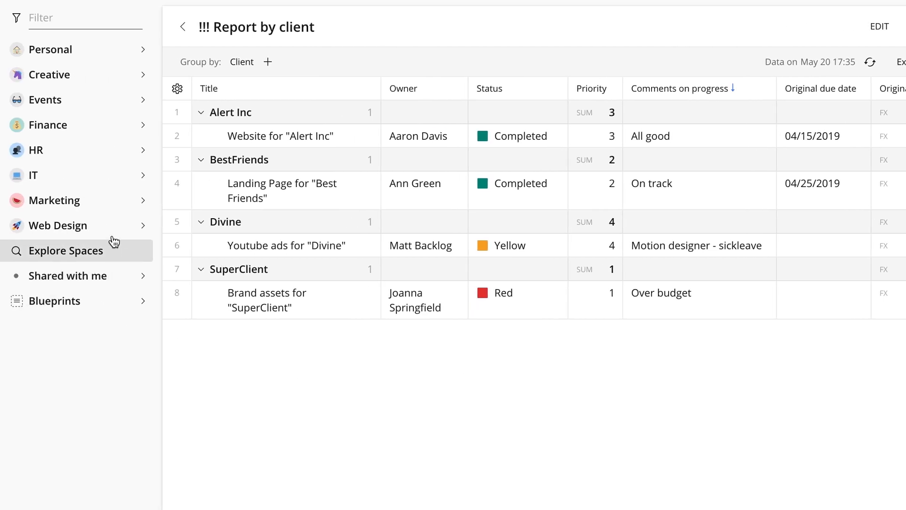
click(92, 200)
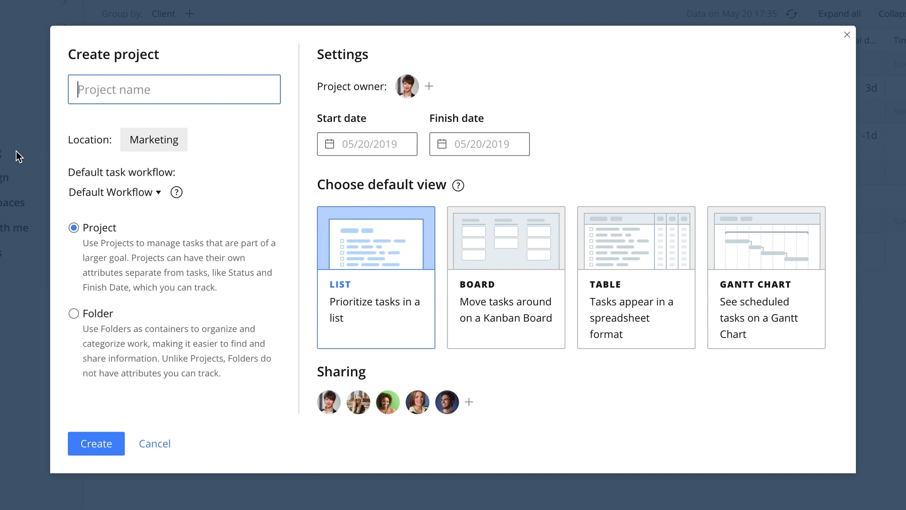
text(Promo Campaign for Star Inc.)
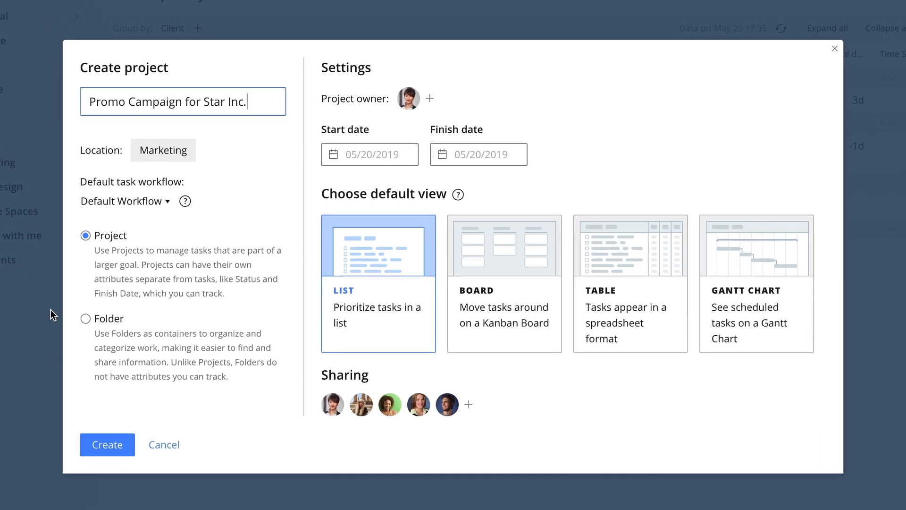
click(110, 448)
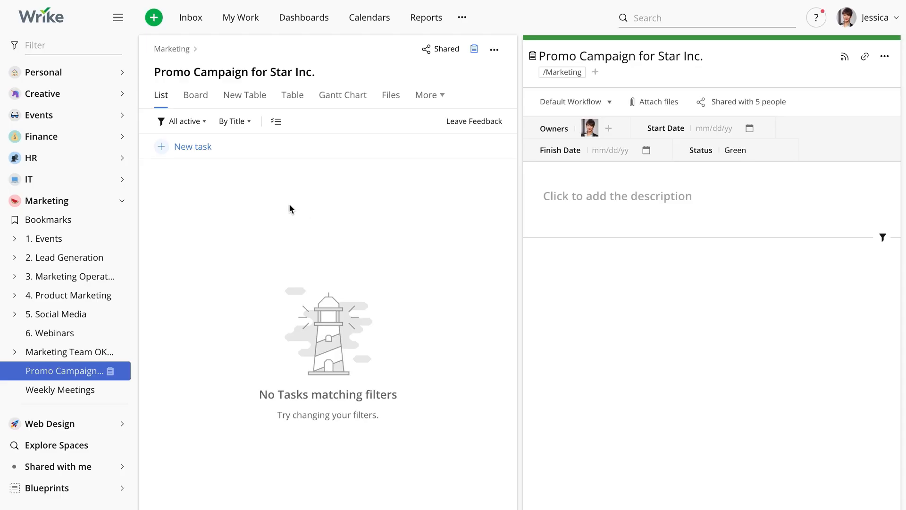
- Add the task "1. Arrange and finalize list of recipients" to the new project
click(239, 153)
text(1. Arra)
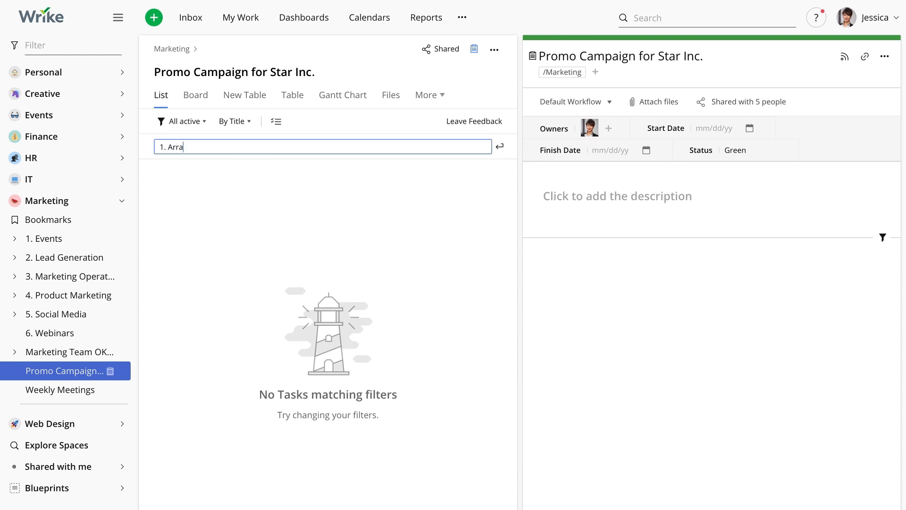
text(nge and finalize list of recipients)
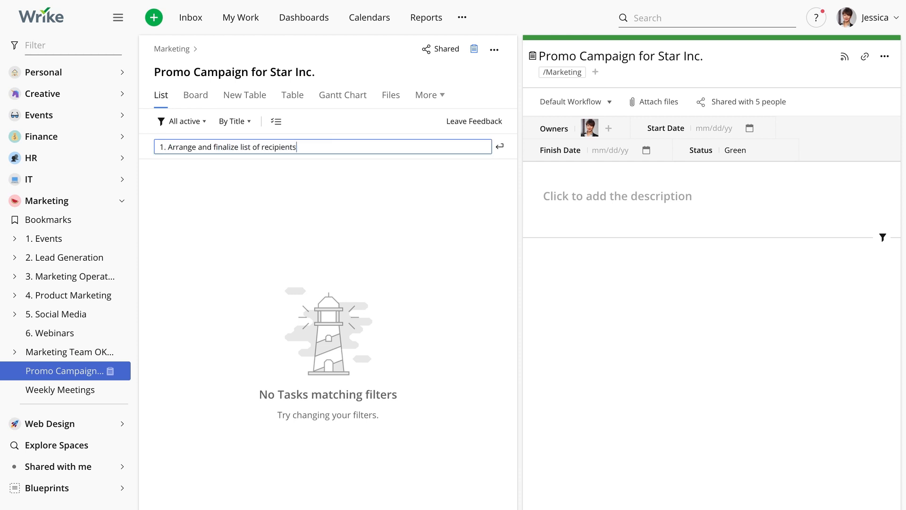
key(Return)
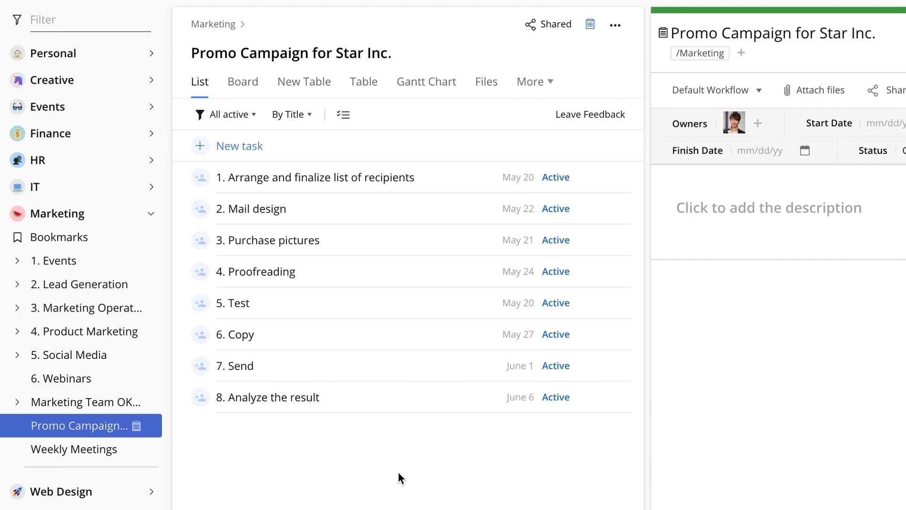
- Assign the task "1. Arrange and finalize list of recipients" to a teammate found by first name
right_click(475, 184)
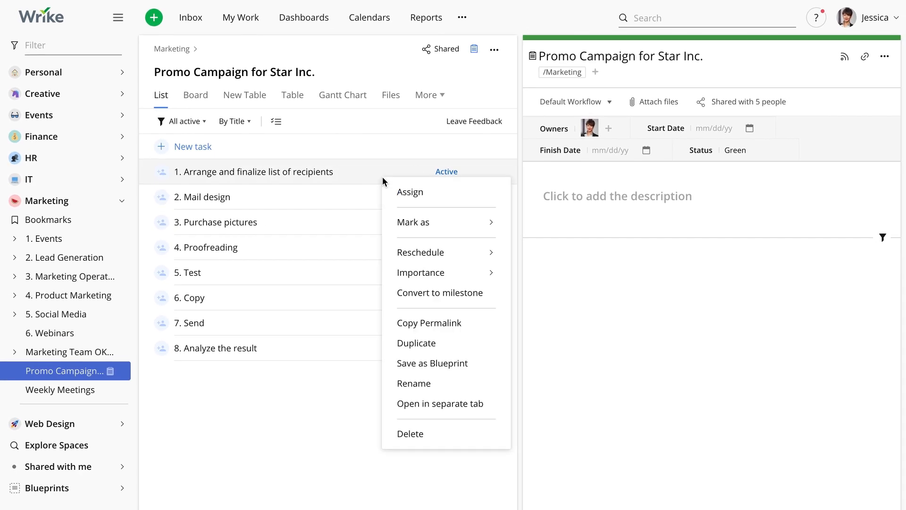
click(411, 192)
text(Peter)
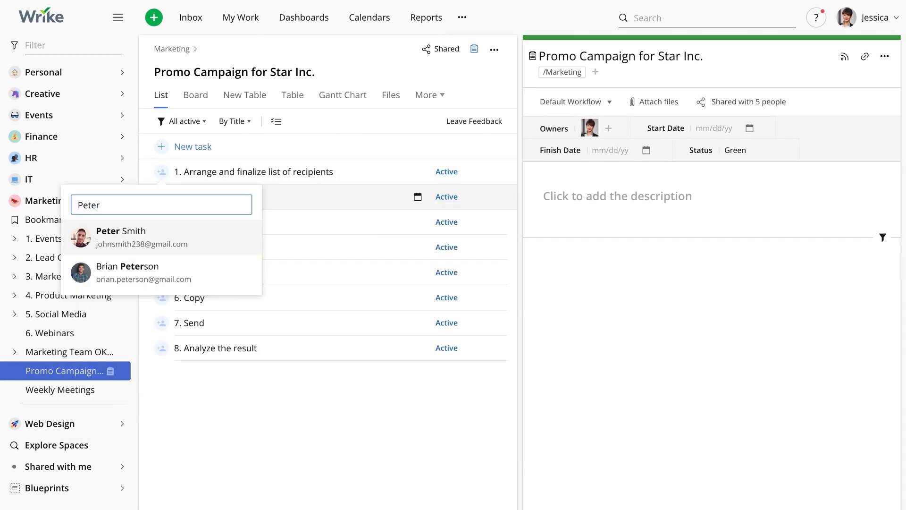
key(Return)
- Assign the task "2. Mail design" to a teammate found by first name
right_click(311, 207)
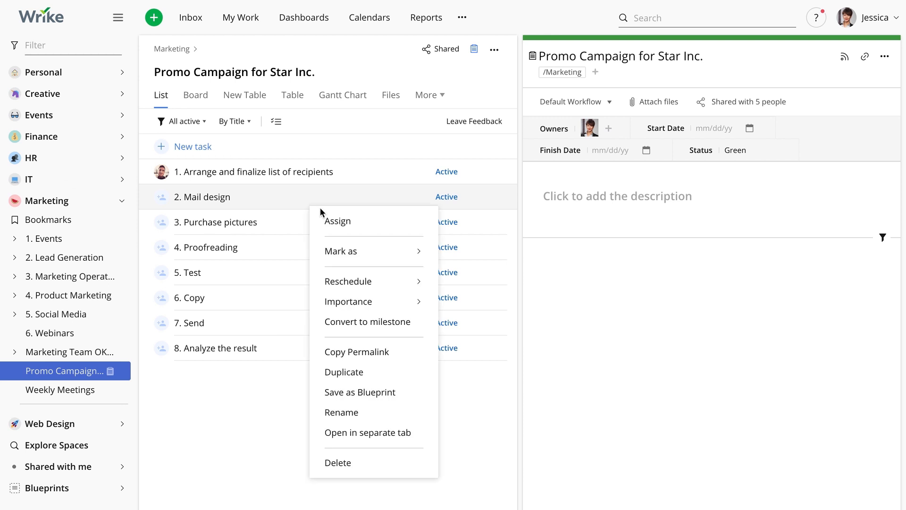
click(369, 225)
text(Ann)
key(Return)
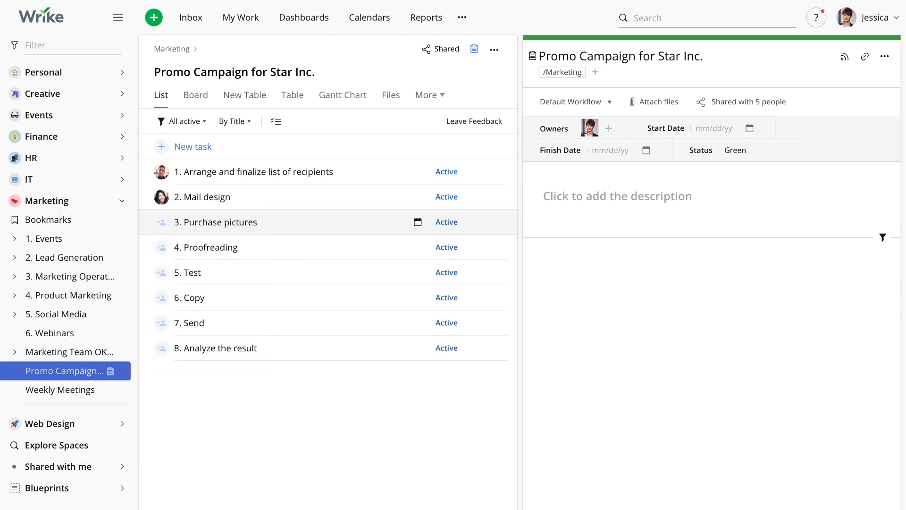
- Assign the task "3. Purchase pictures" to a teammate found by first name
right_click(386, 228)
click(432, 242)
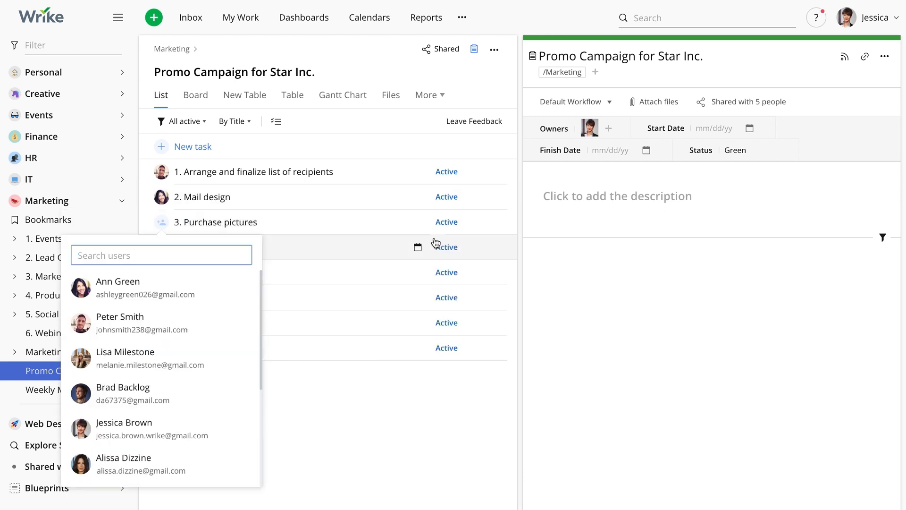
text(Brad)
key(Return)
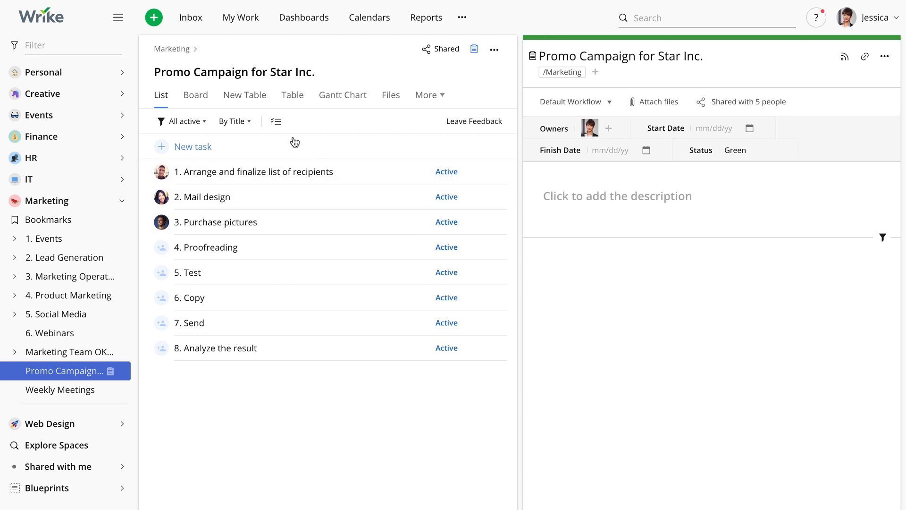
- Assign the tasks "4. Proofreading" through "8. Analyze the result" together to one teammate found by first name
click(276, 122)
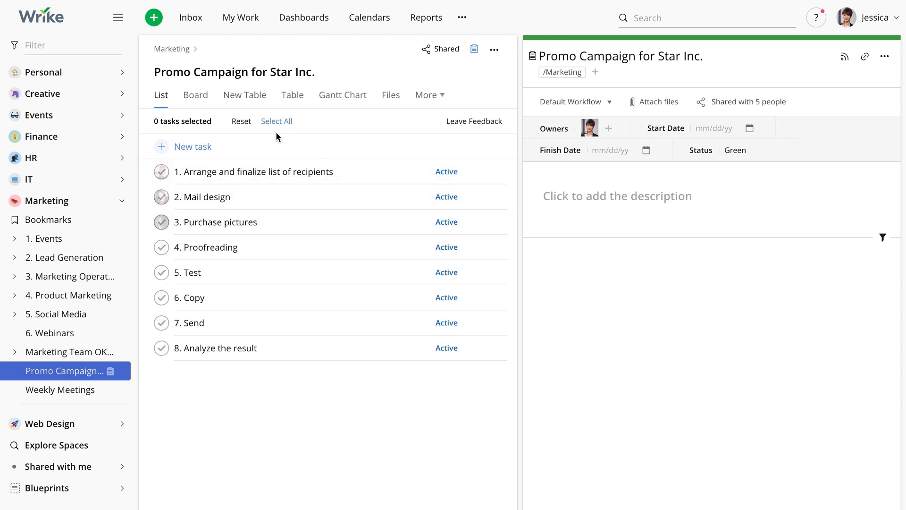
click(161, 246)
click(161, 273)
click(162, 298)
click(161, 323)
click(161, 348)
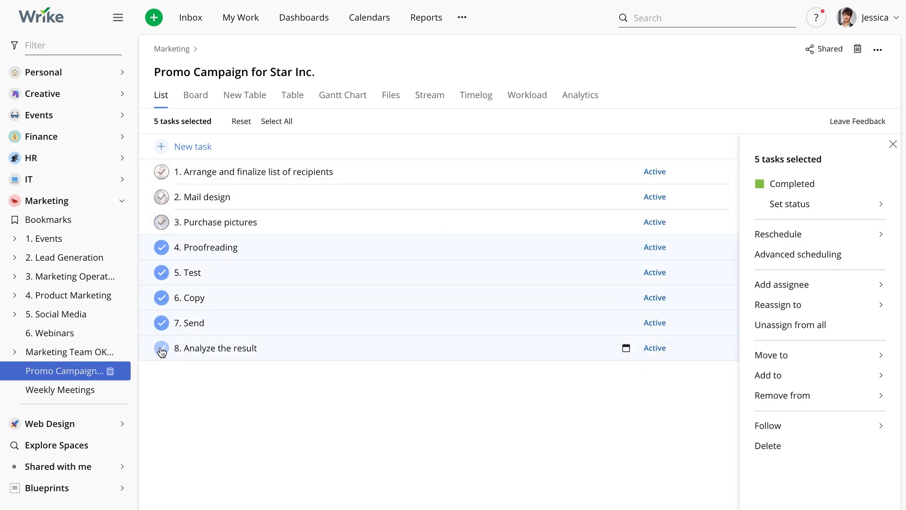
click(788, 285)
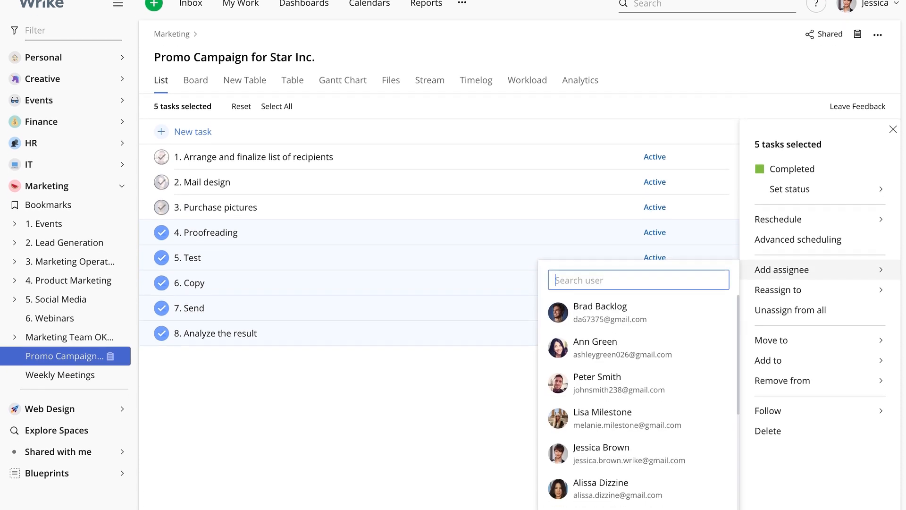
text(Lisa)
key(Return)
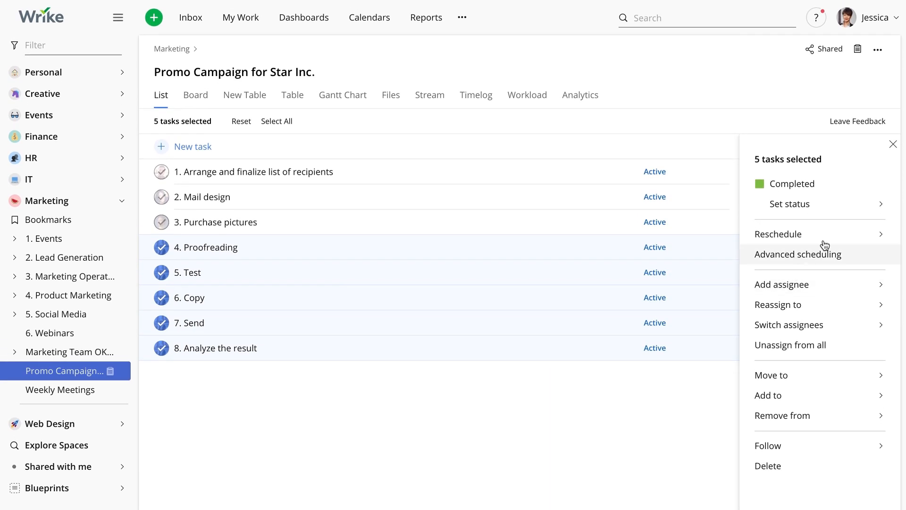
click(893, 144)
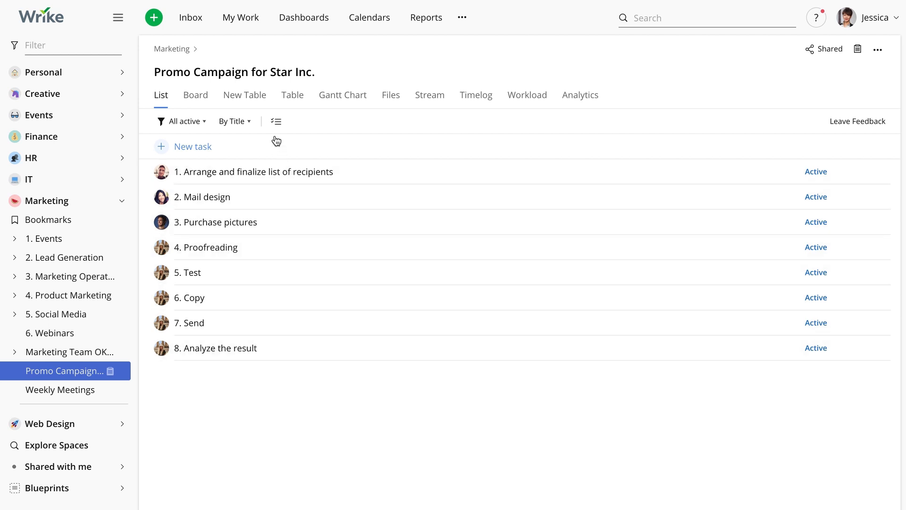
- Reschedule all eight tasks of the promo campaign project together to May 20
click(276, 122)
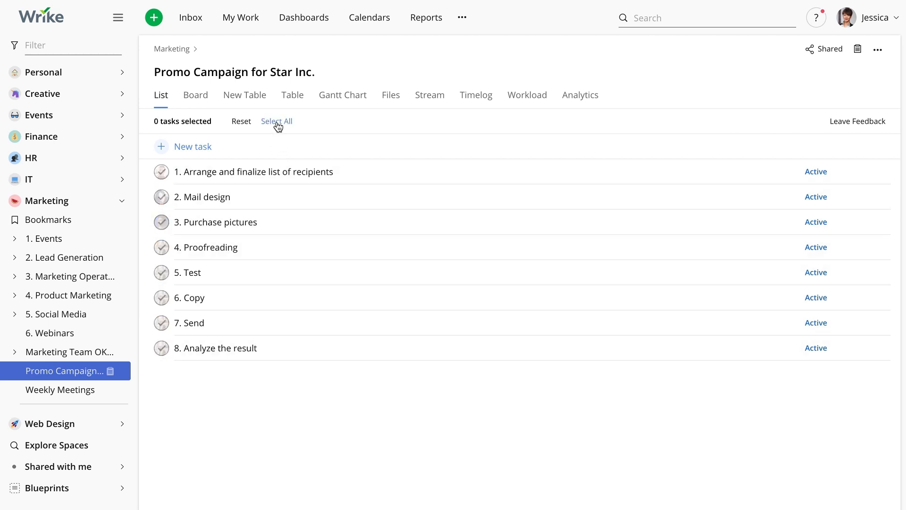
click(276, 122)
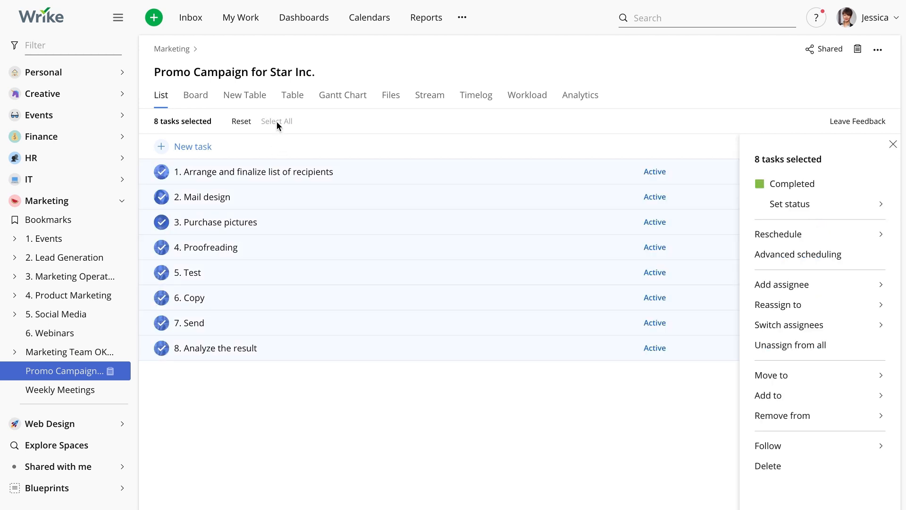
click(760, 236)
click(710, 247)
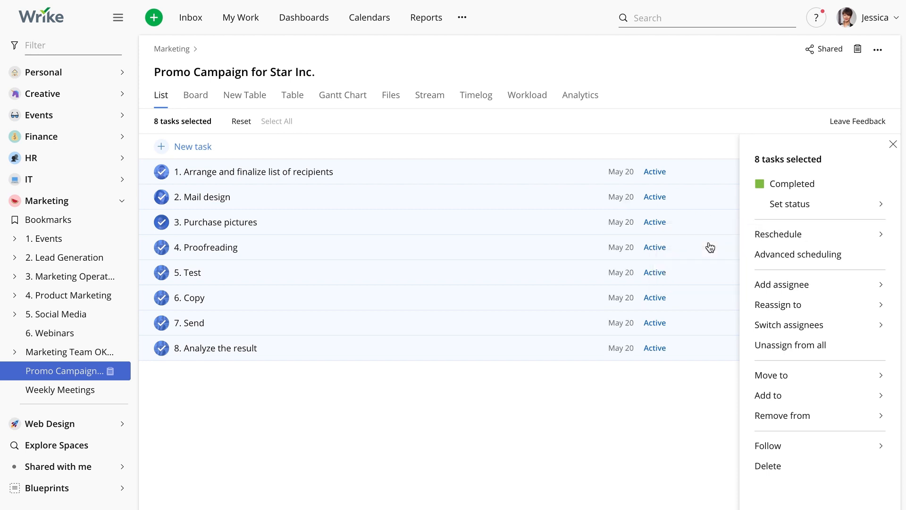
click(894, 146)
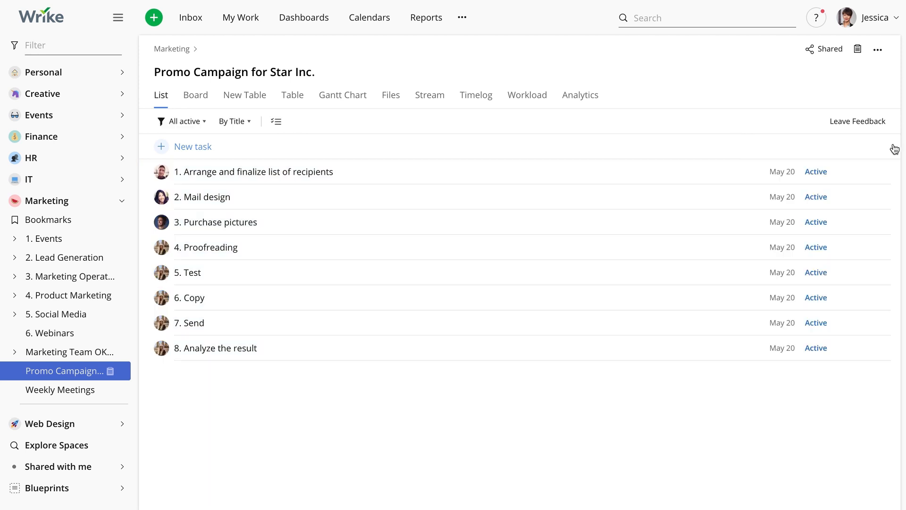
- In the project's Gantt chart, link tasks 1 through 8 in sequence so each task starts after the previous one finishes
click(337, 107)
drag(127, 183, 67, 204)
drag(171, 209, 72, 232)
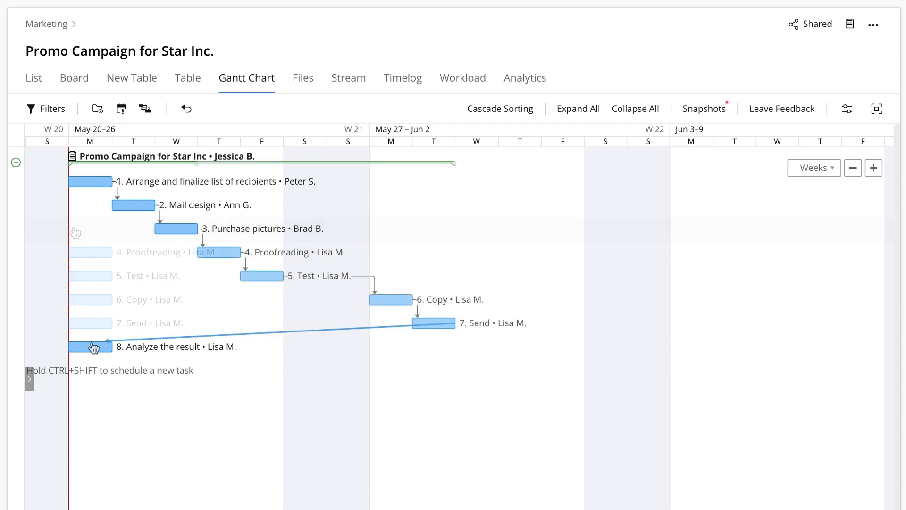
drag(81, 348, 73, 350)
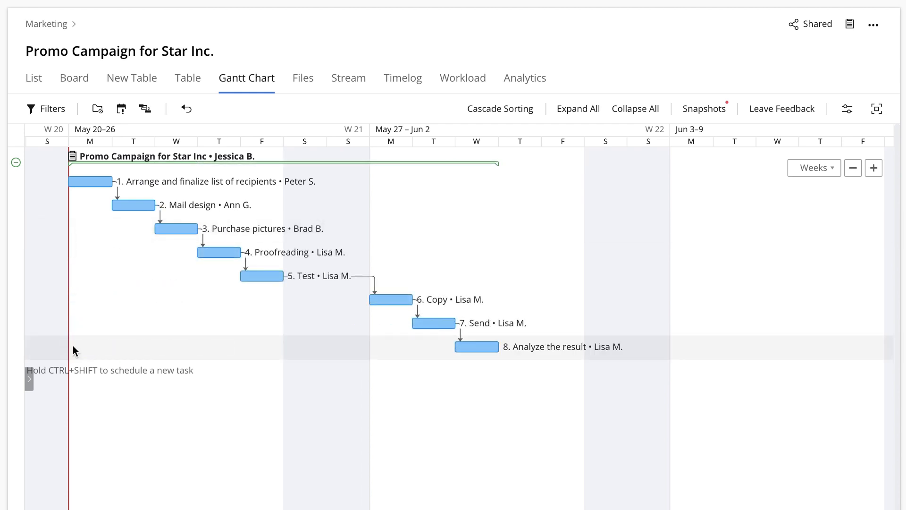
- Convert the task "8. Analyze the result" into a milestone on the Gantt chart
mouse_move(477, 355)
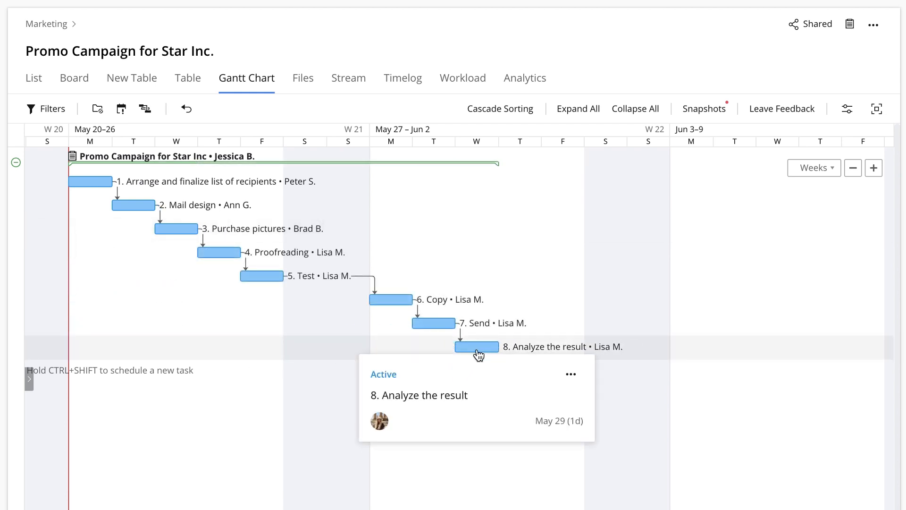
click(570, 377)
click(624, 352)
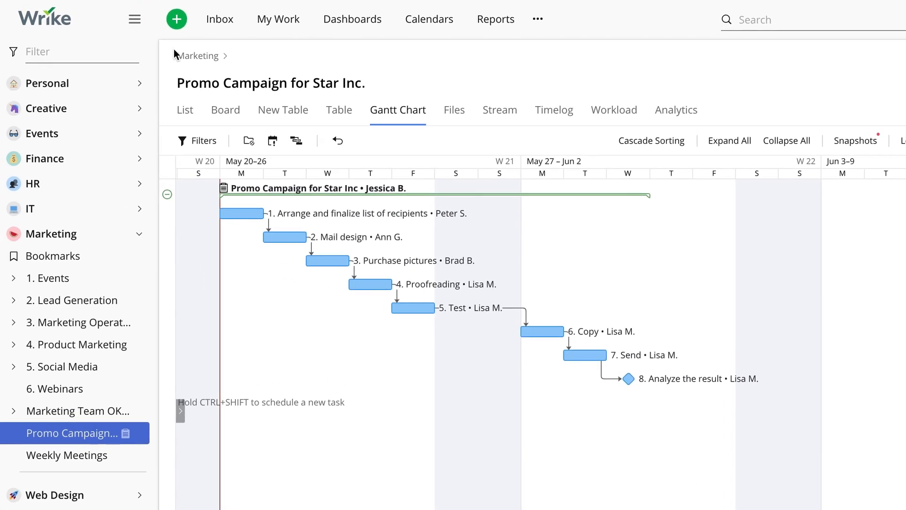
- Start a new Creative Brief Request and title it "Need the Promo Campaign picture"
click(177, 19)
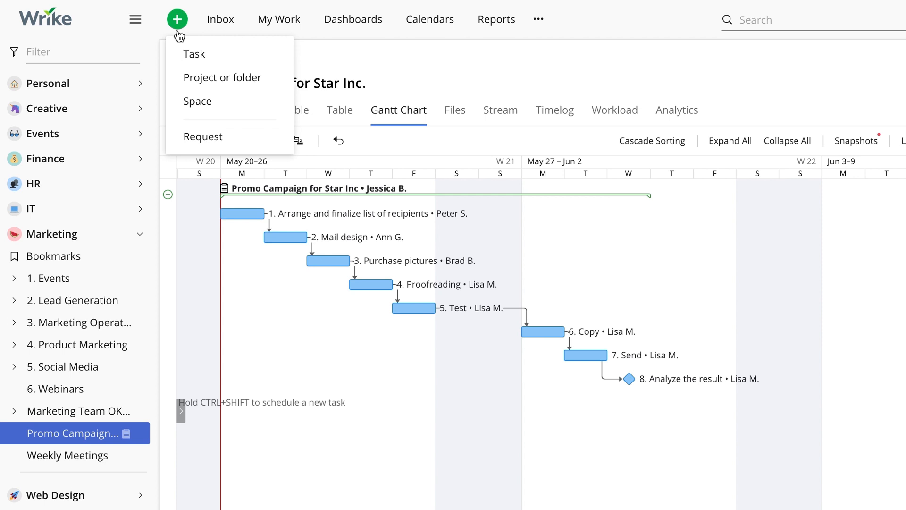
click(259, 144)
click(306, 111)
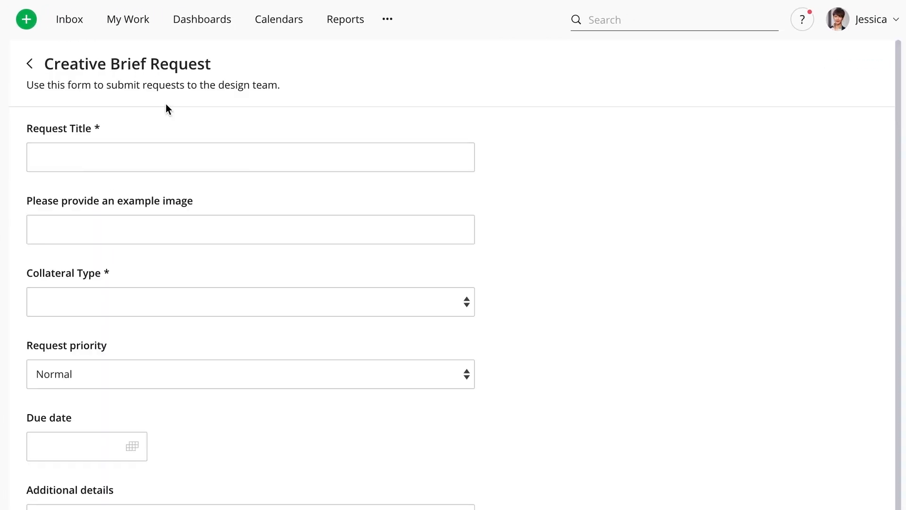
click(157, 137)
text(Need the Promo)
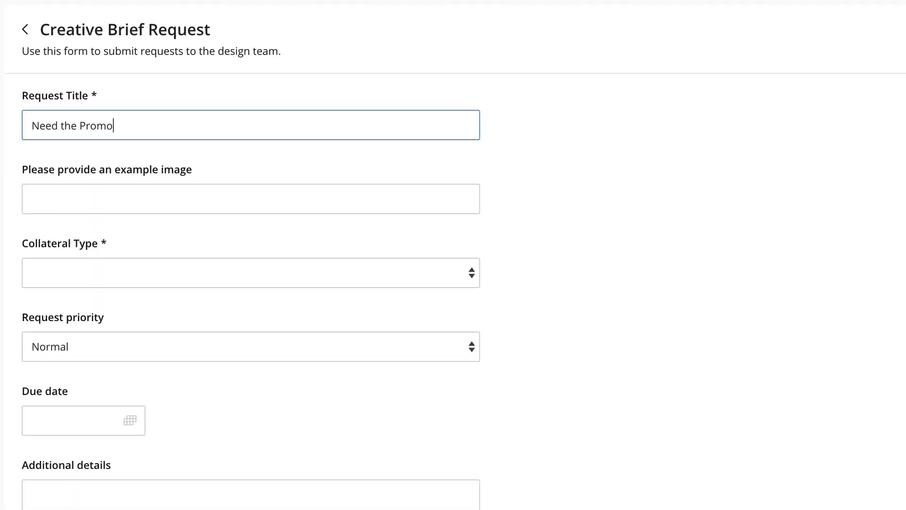
text( Campaign picture)
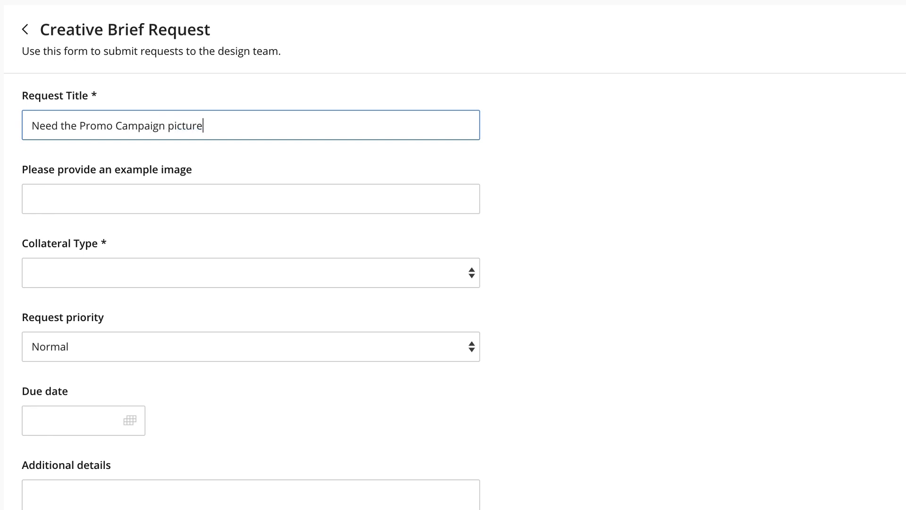
- Set the request's collateral type to Image/Logo design, its priority to High and its due date to 05/21/2019
click(140, 270)
click(138, 287)
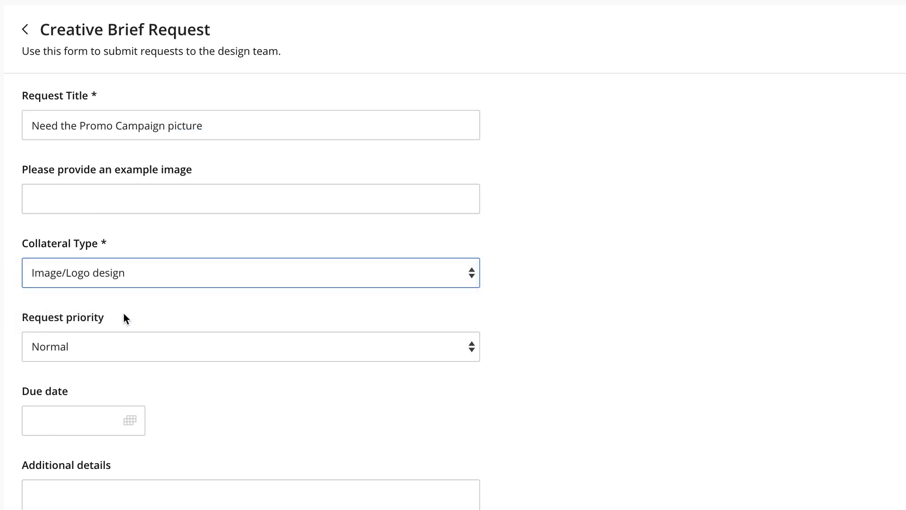
click(113, 346)
click(102, 360)
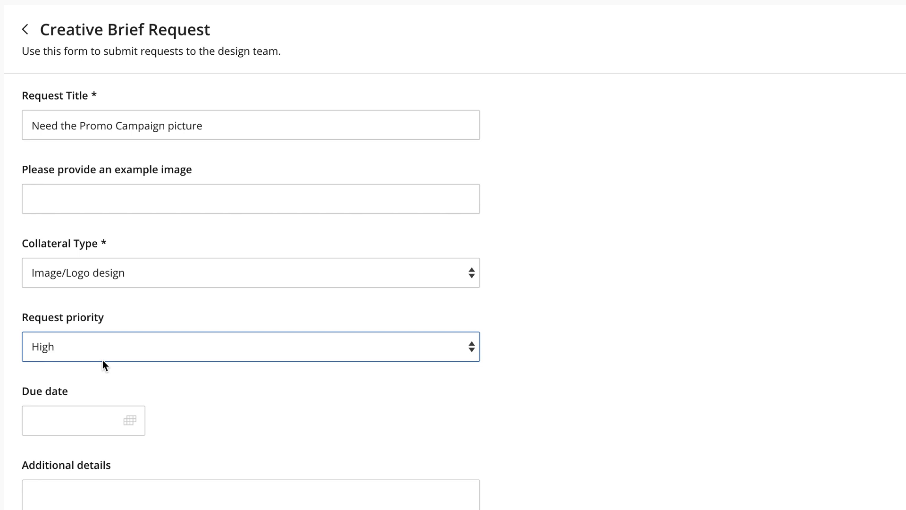
click(130, 419)
click(125, 330)
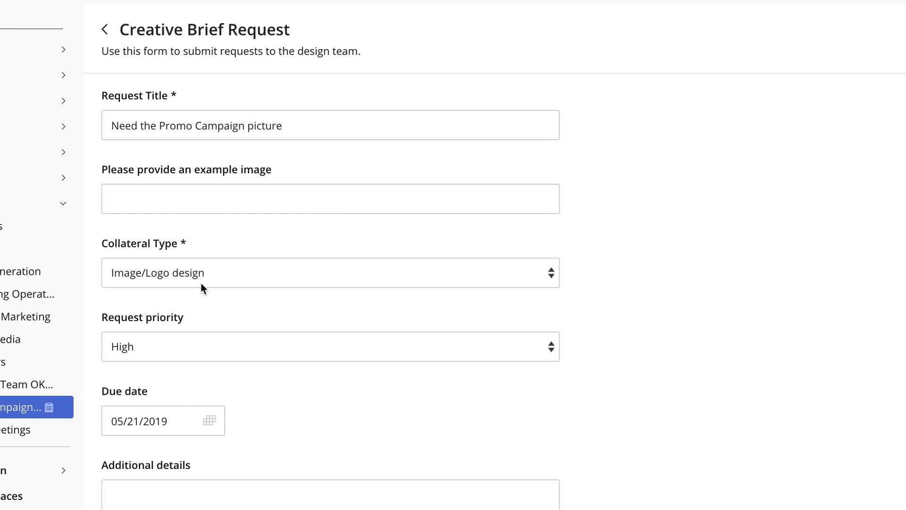
click(282, 203)
text(https://www.drive.google/picture_link_145645)
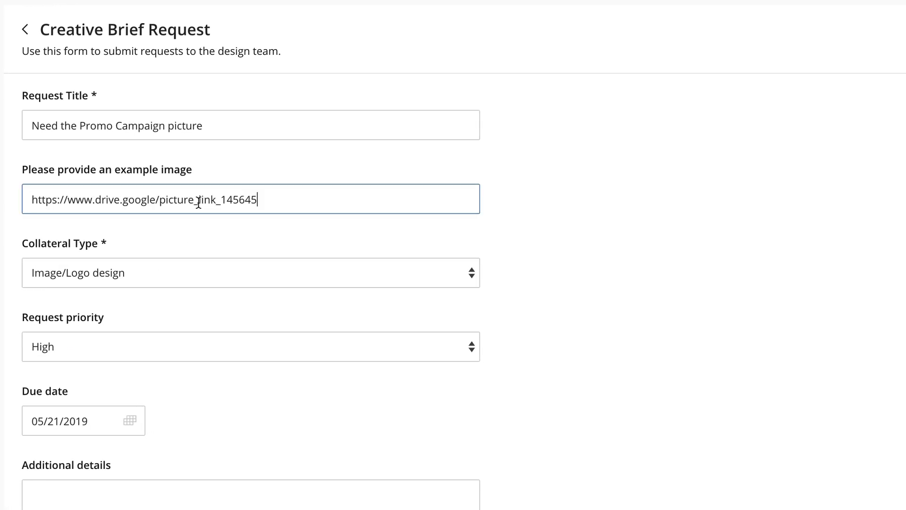
click(440, 482)
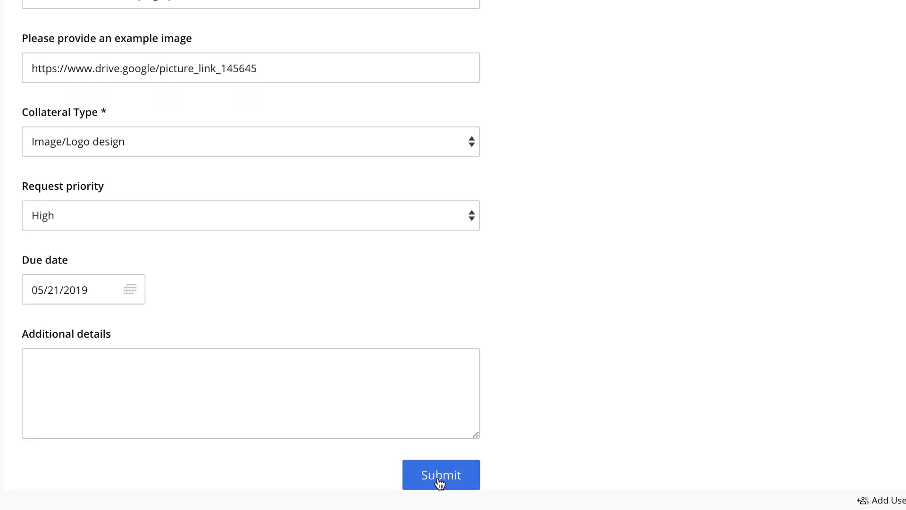
click(504, 466)
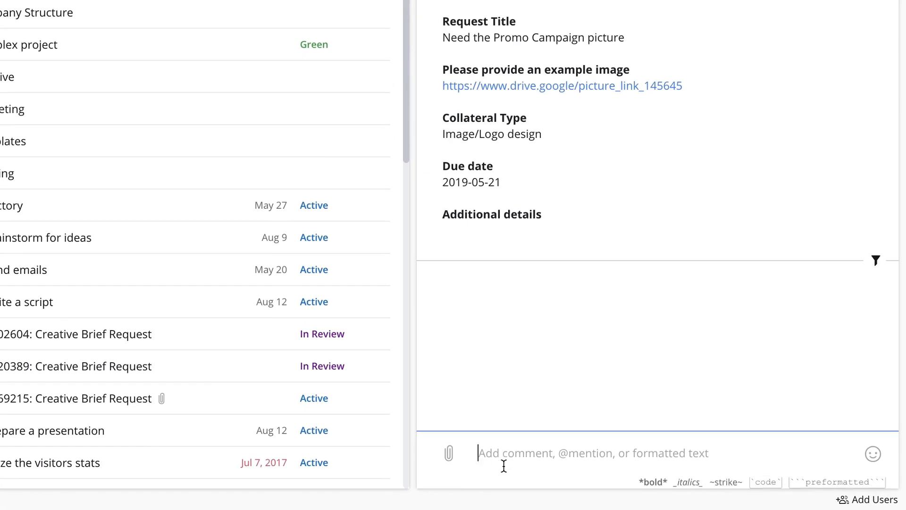
text(@)
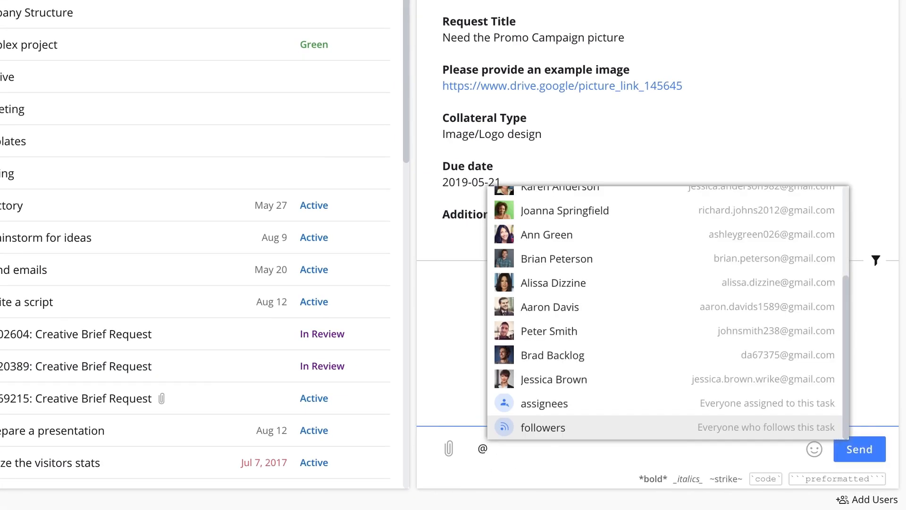
text(cre)
key(Return)
text(T)
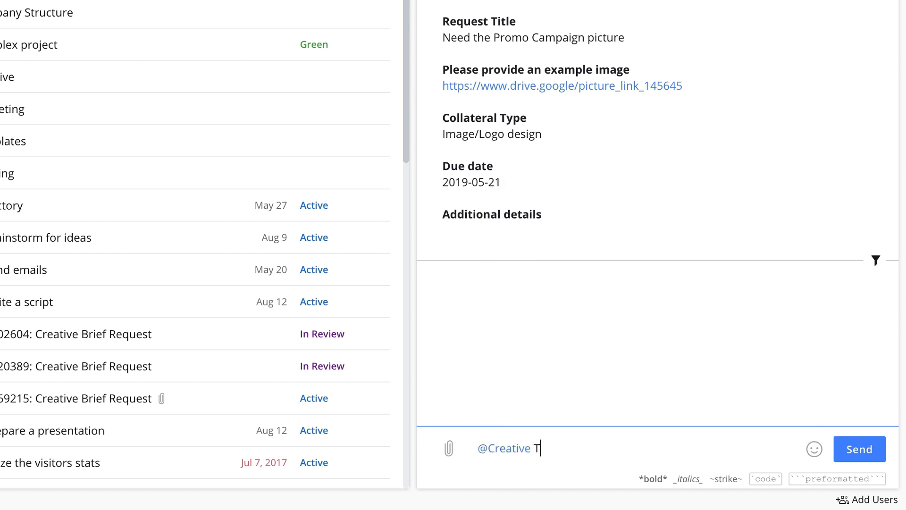
text(he picture can be found via the attach)
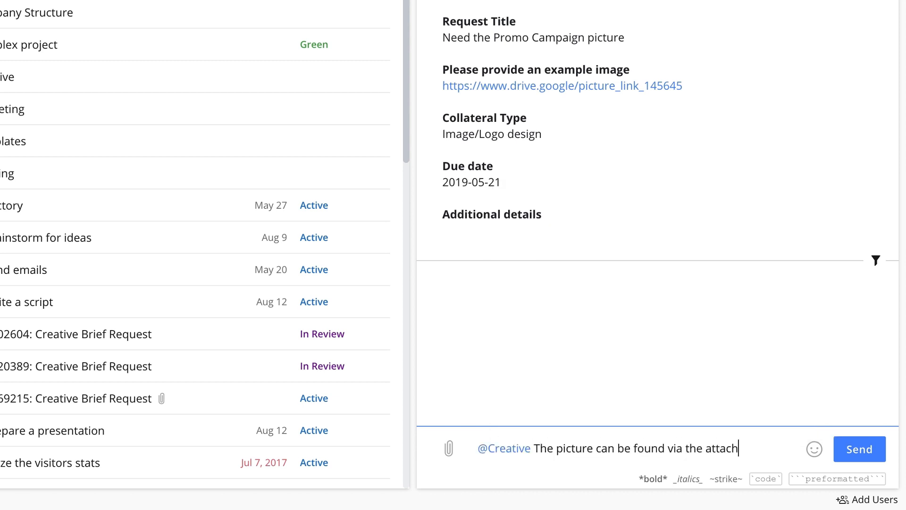
text(ed link. Thank you!)
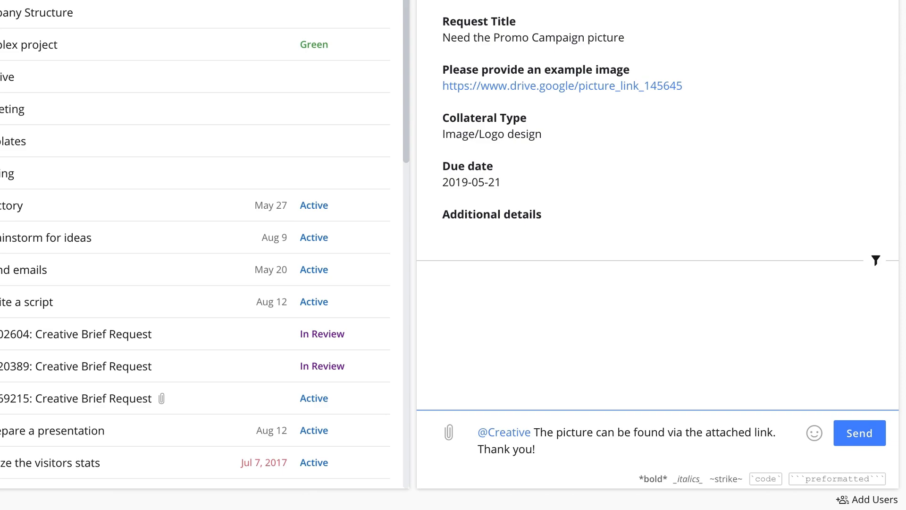
key(Return)
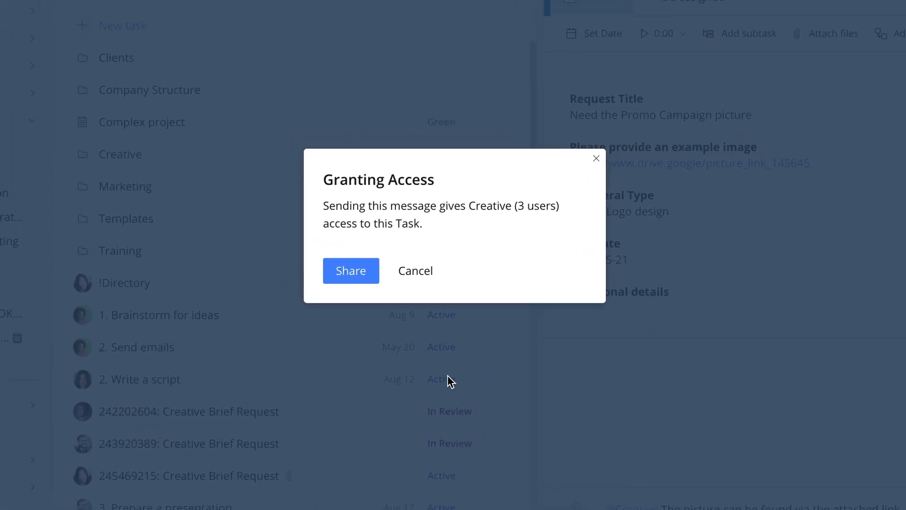
click(355, 282)
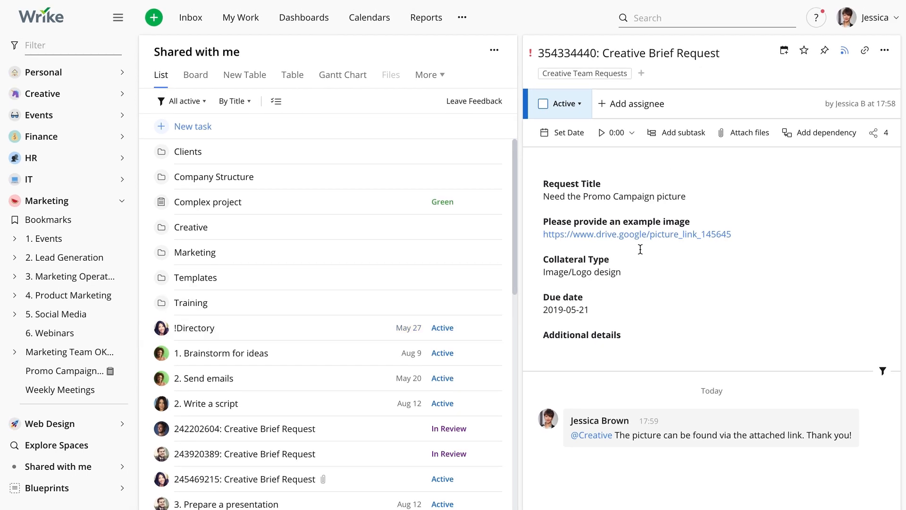
- Share the Creative Brief Request task with a teammate found by first name and save the sharing settings
click(873, 137)
click(551, 210)
text(Peter)
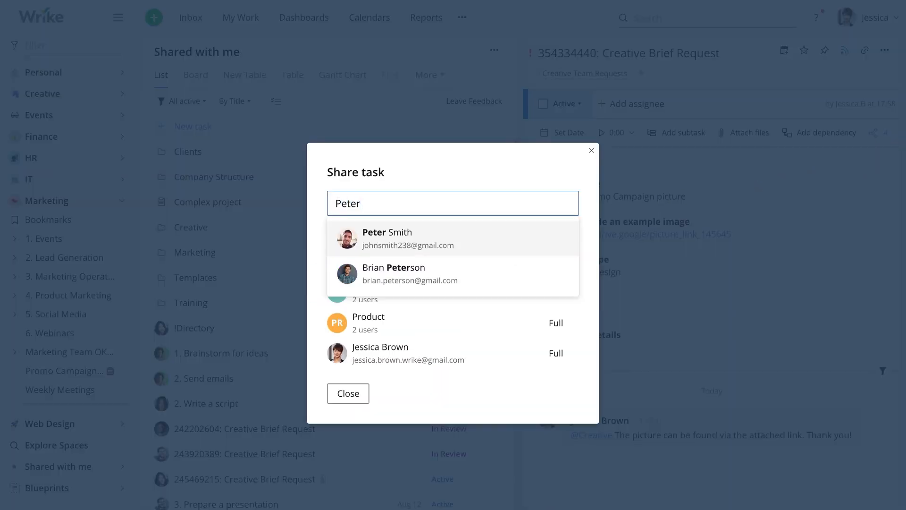
key(Return)
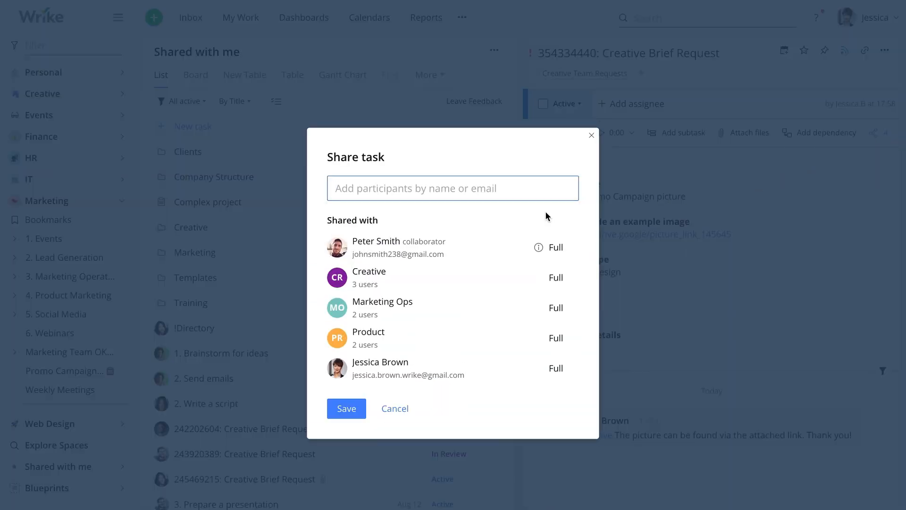
click(348, 417)
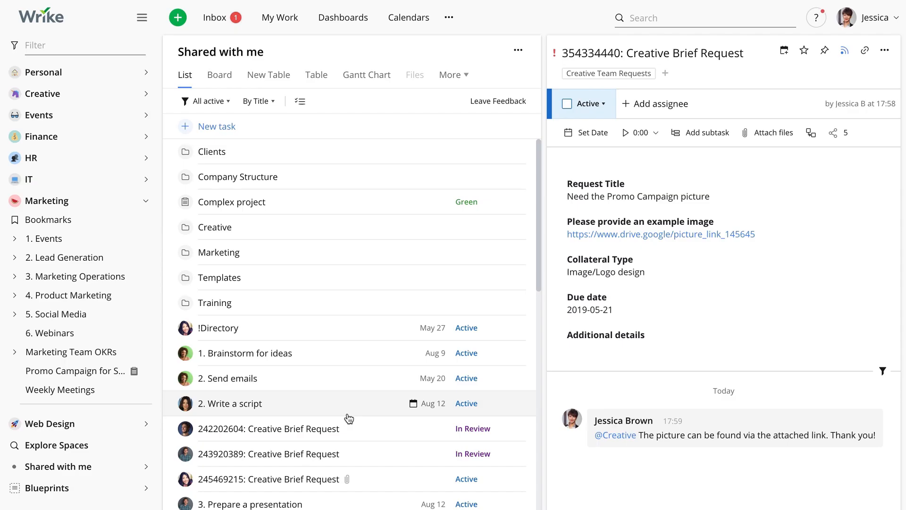
- Open the unread inbox message about "Meeting 8-04-19" to read it
click(220, 30)
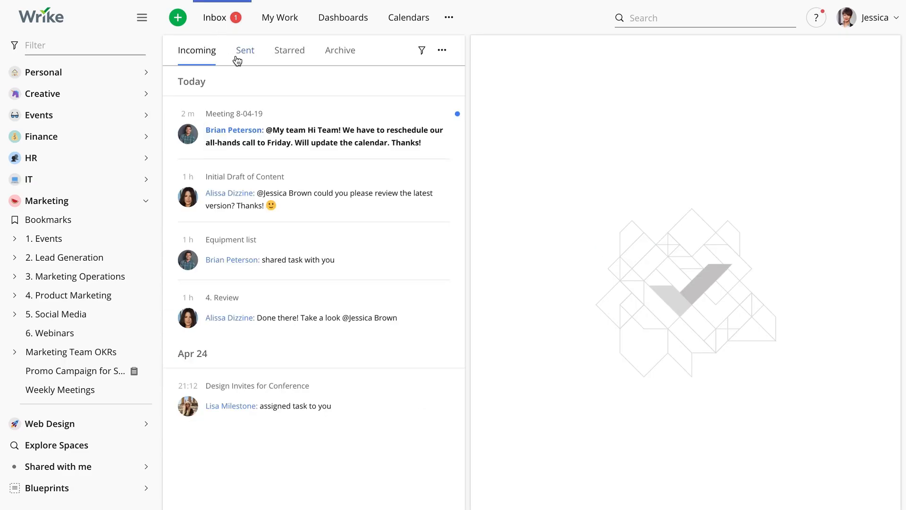
click(329, 149)
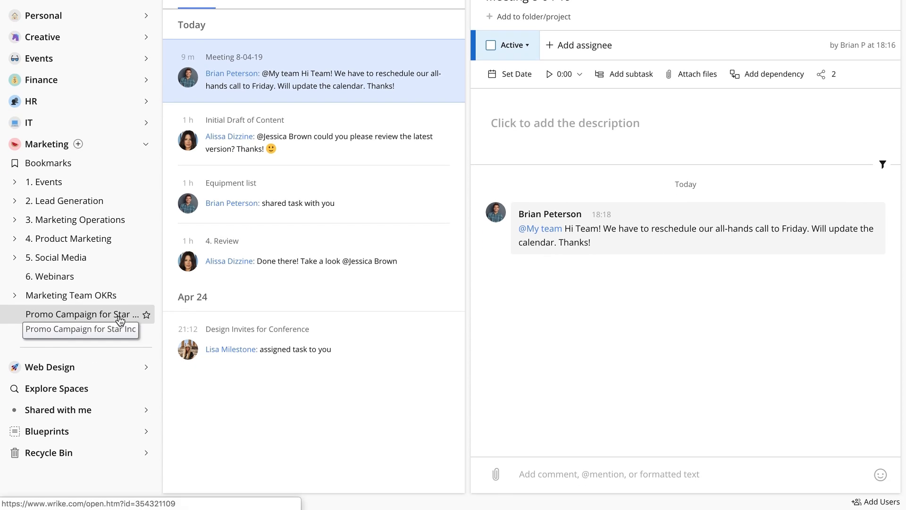
- Start duplicating the Promo Campaign for Star Inc. project and name the copy "Star Inc.Promo Campaign Template"
click(120, 320)
right_click(120, 316)
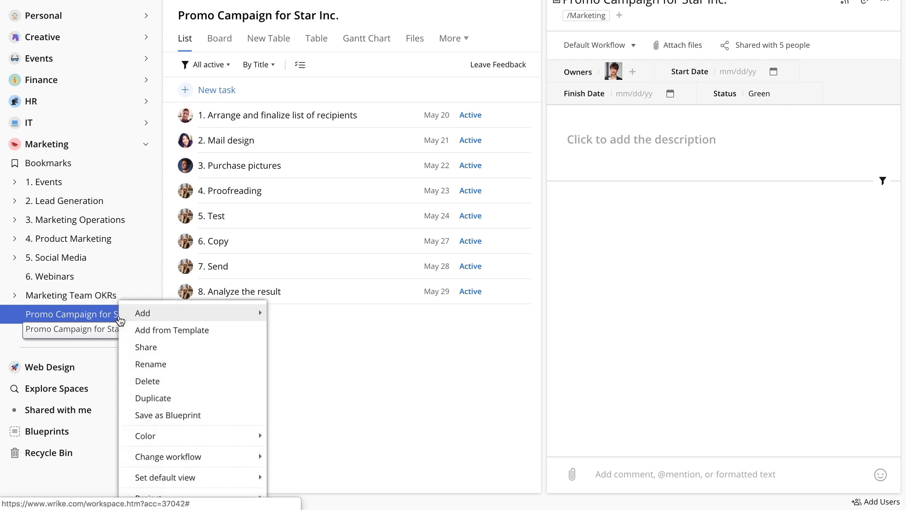
click(187, 399)
triple_click(327, 203)
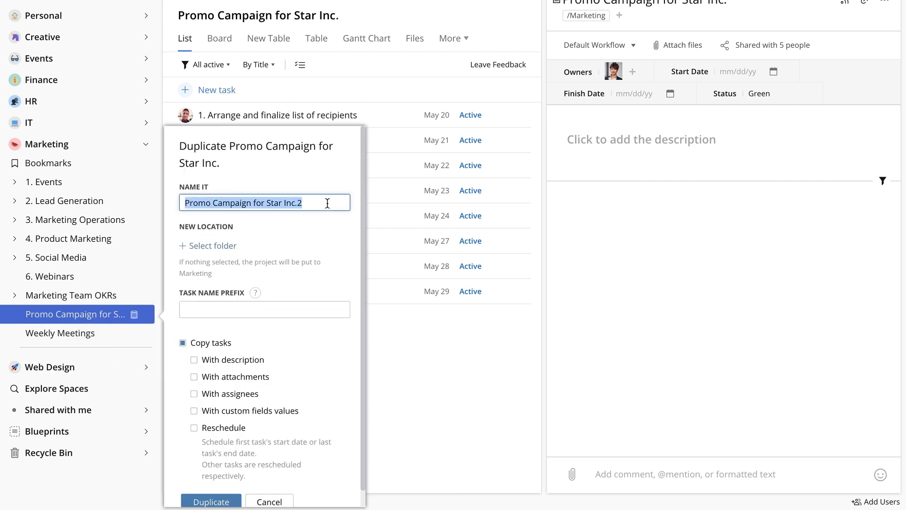
text(Star Inc.Promo Campaign Template)
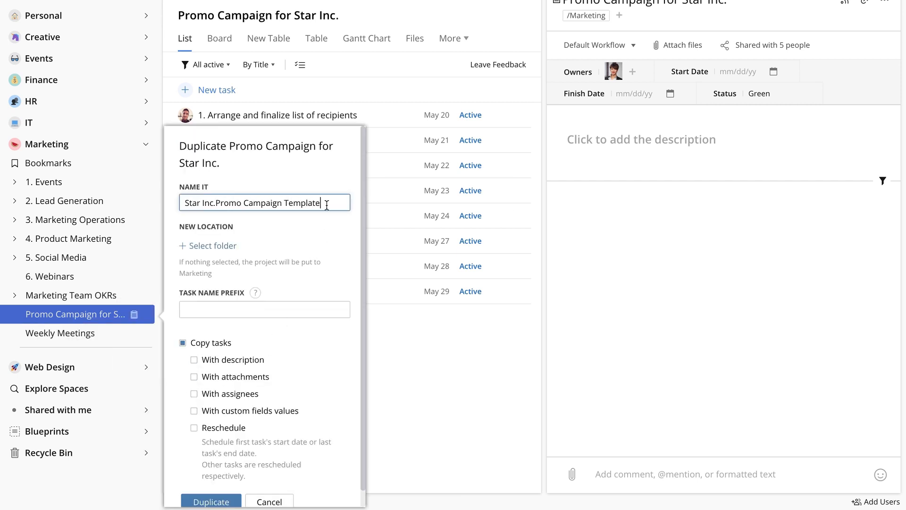
- Choose the Templates folder as the copy's new location and create the duplicate
click(236, 249)
text(Templa)
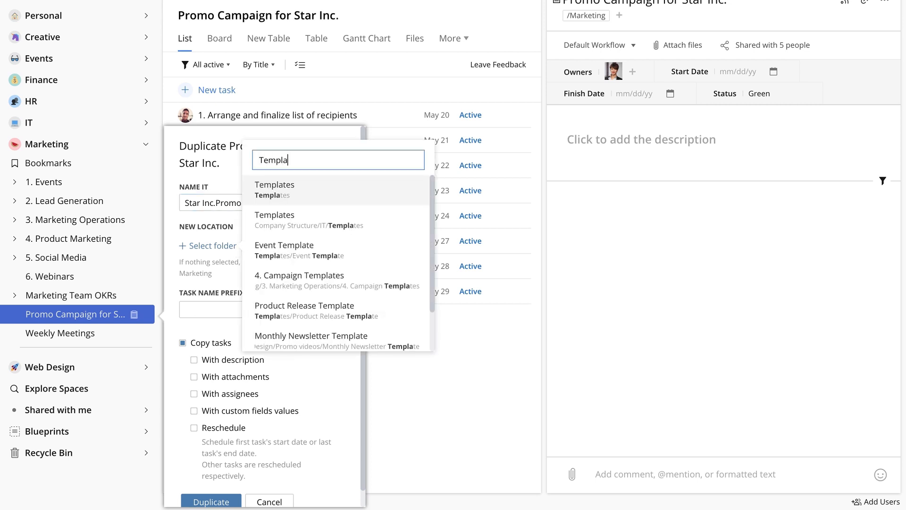
key(Return)
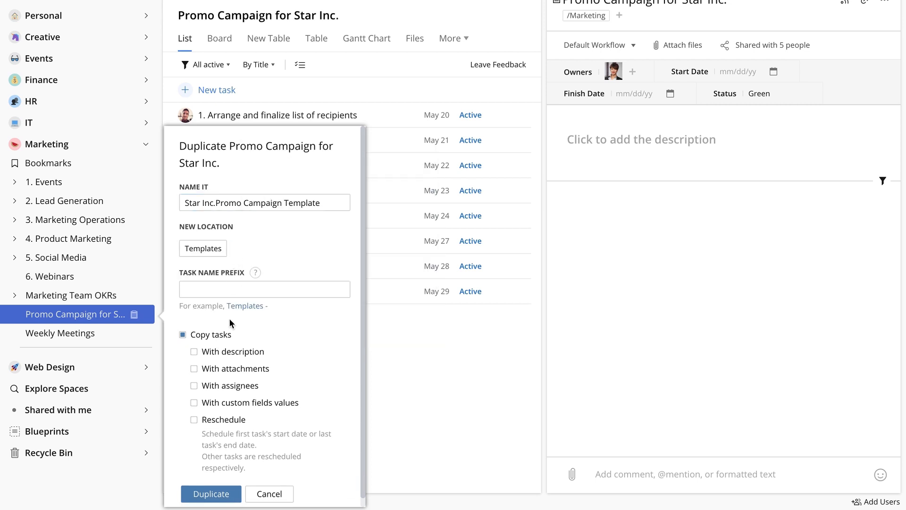
click(211, 494)
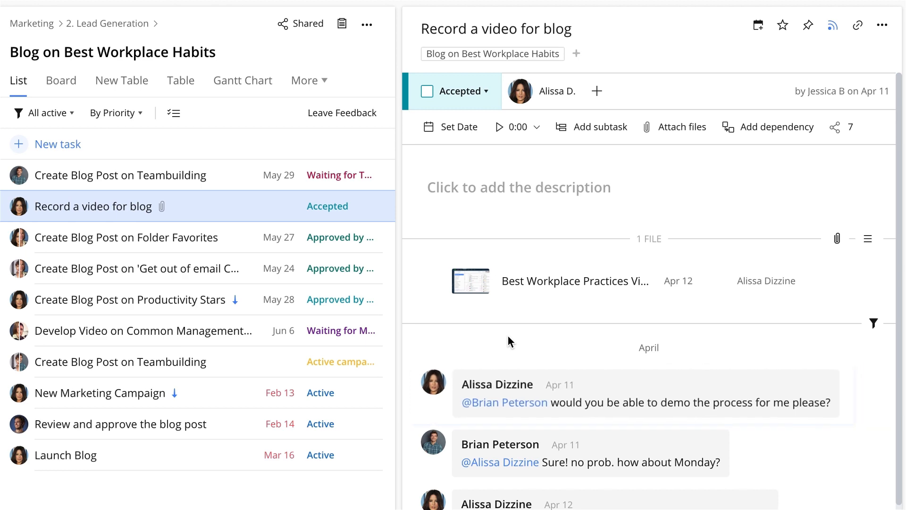
- Write the comment "Wow! Looks awesome!" on the Record a video for blog task, mentioning the teammate who attached the video
scroll(508, 335, down, 1)
scroll(529, 295, down, 1)
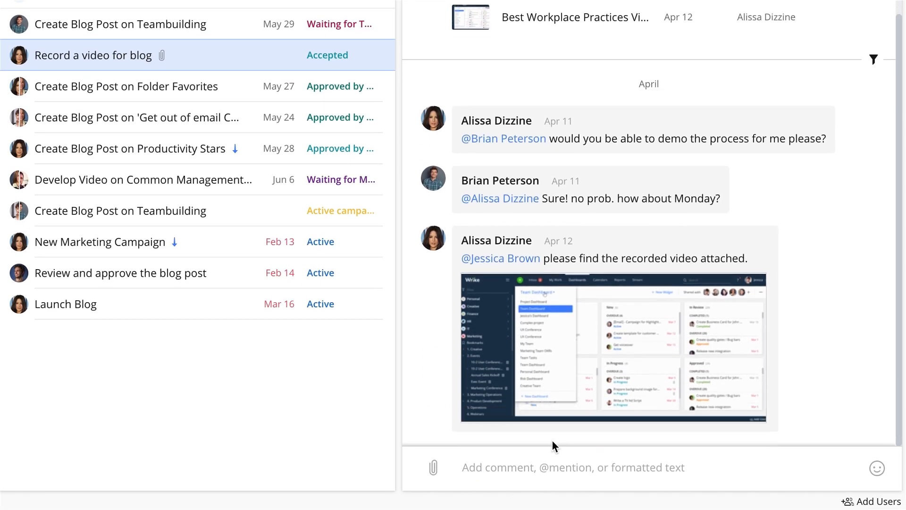
click(557, 454)
text(@Al)
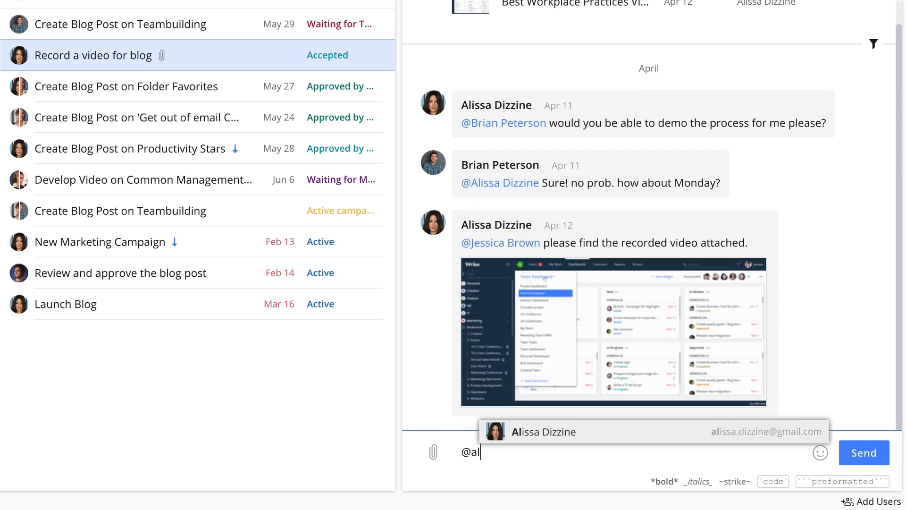
key(Return)
text(Wow! Looks awesome!)
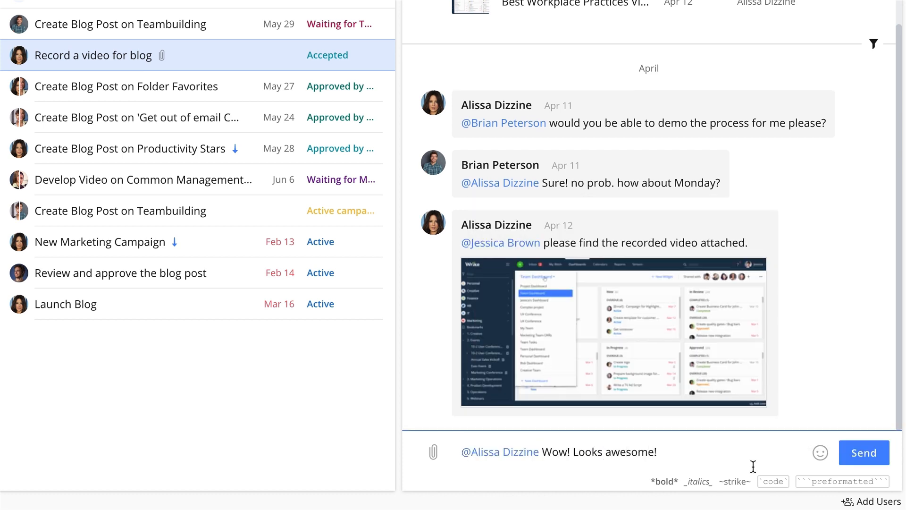
- Add the grinning emoji to the end of the comment and send it
click(819, 455)
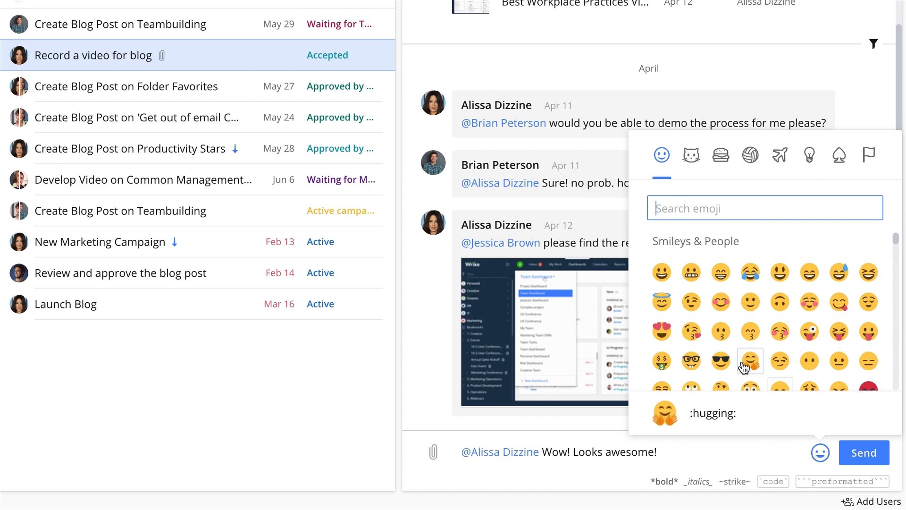
click(662, 272)
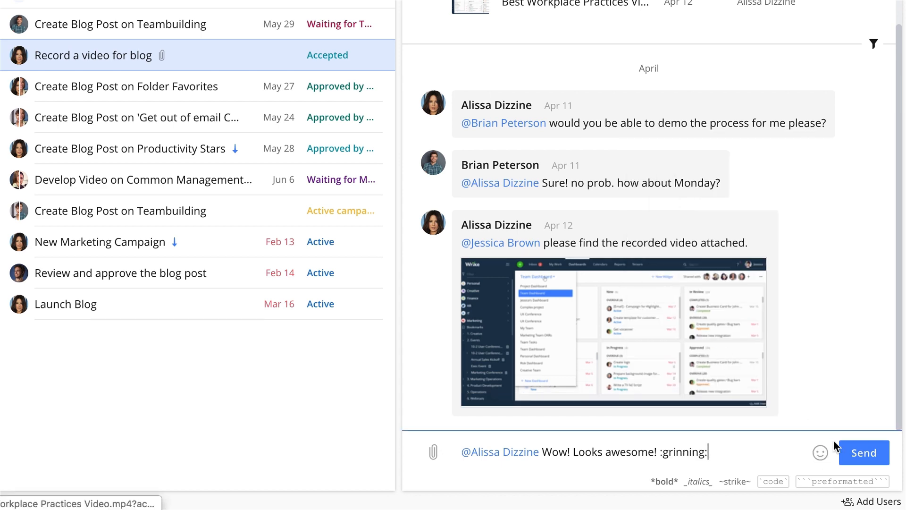
click(863, 453)
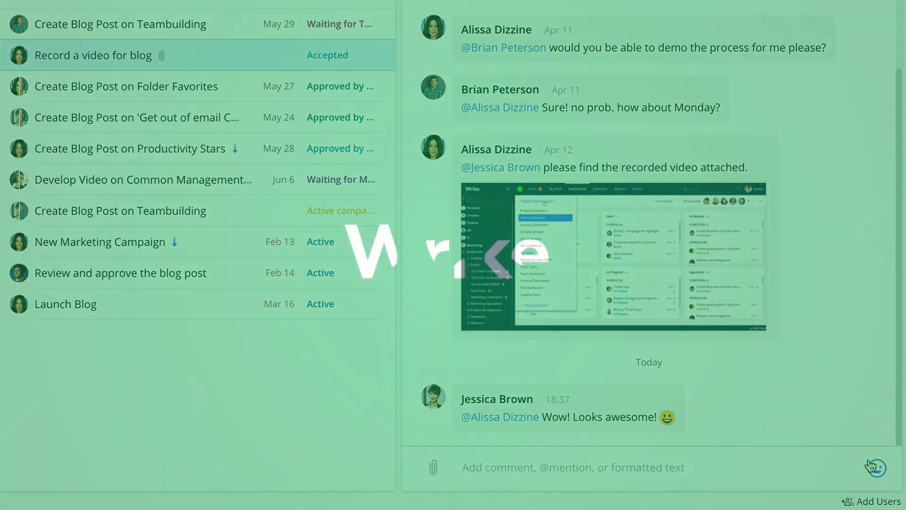